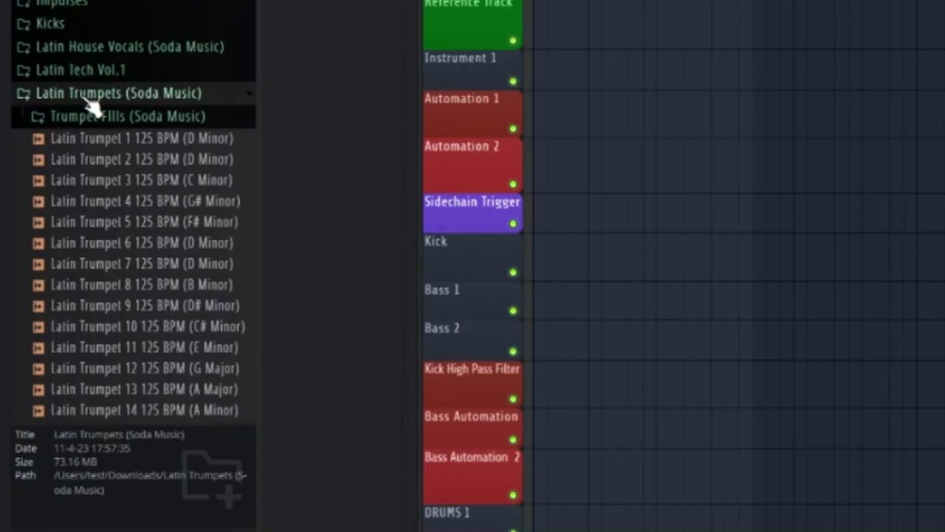
Step: Audition the first three loops in the Latin Trumpets (Soda Music) sample folder
{"action": "left_click", "coordinate": [84, 99]}
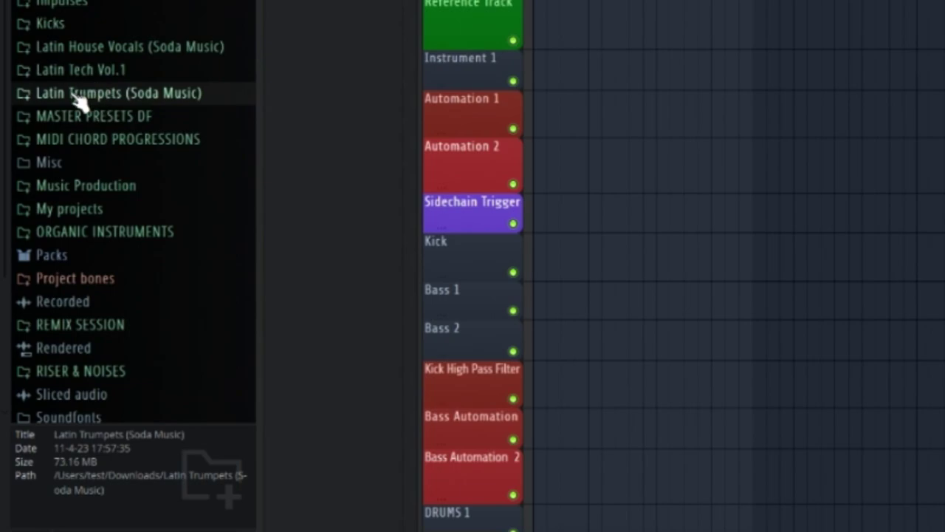
{"action": "left_click", "coordinate": [80, 96]}
{"action": "scroll", "coordinate": [81, 173], "scroll_direction": "down", "scroll_amount": 2}
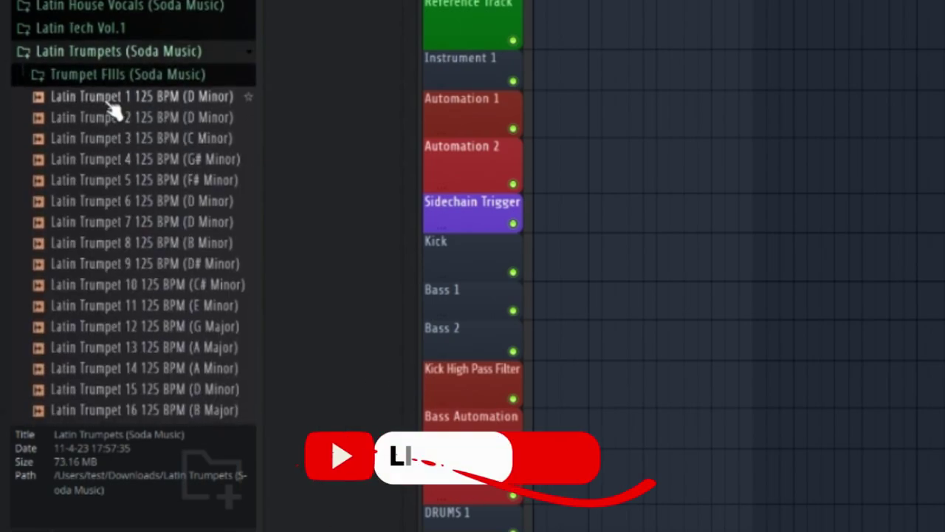
{"action": "left_click", "coordinate": [84, 100]}
{"action": "key", "text": "Down"}
{"action": "key", "text": "Down"}
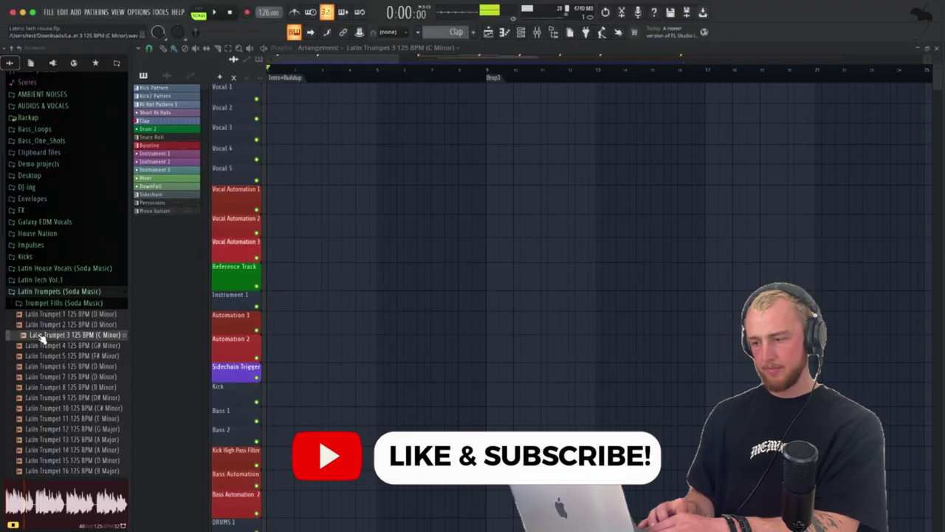
Step: Place the Latin Trumpet 3 125 BPM (C Minor) loop at bar 1 on the Vocal 5 track and check its playback in the mixer
{"action": "left_click_drag", "start_coordinate": [80, 138], "coordinate": [554, 57]}
{"action": "left_click_drag", "start_coordinate": [297, 171], "coordinate": [297, 171]}
{"action": "key", "text": "F9"}
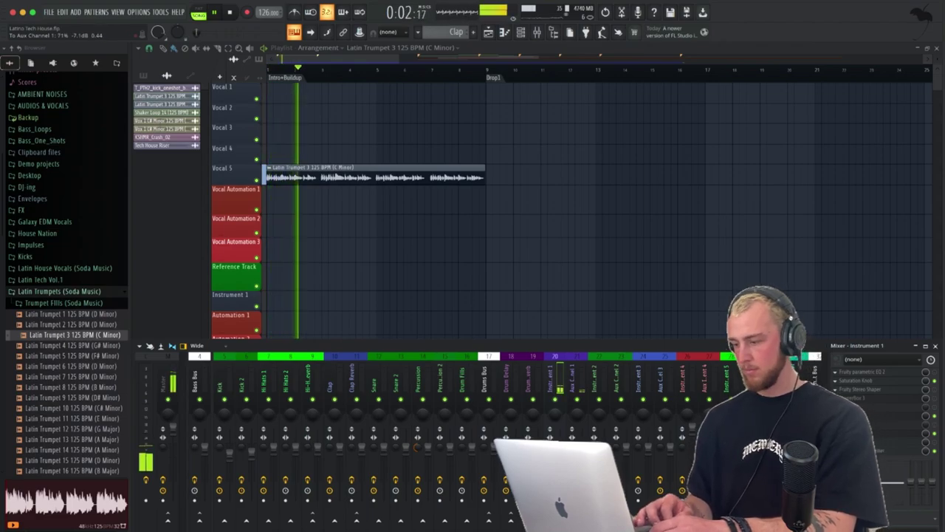
{"action": "key", "text": "F9"}
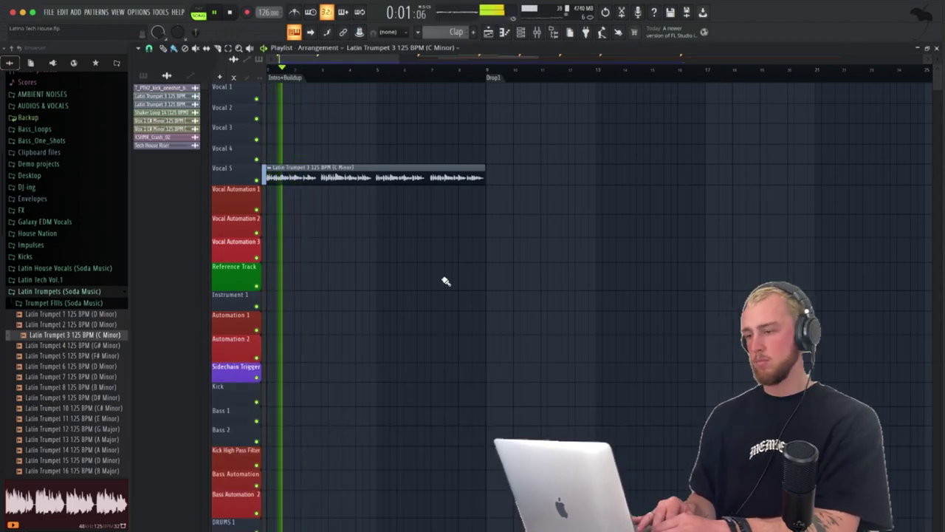
{"action": "scroll", "coordinate": [445, 281], "scroll_direction": "up", "scroll_amount": 1}
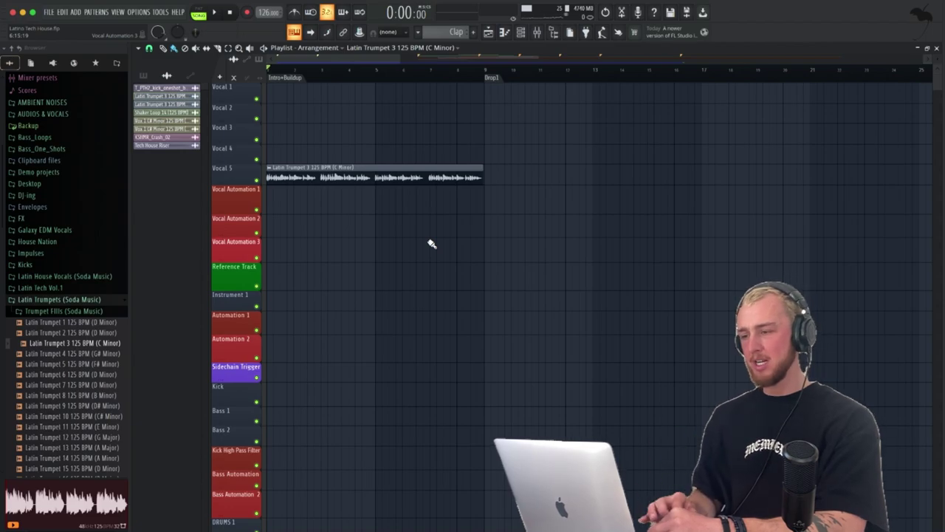
Step: Examine the Moon Guitarr pattern's notes and its two LABS guitar instruments, and play the pattern
{"action": "left_click", "coordinate": [521, 33]}
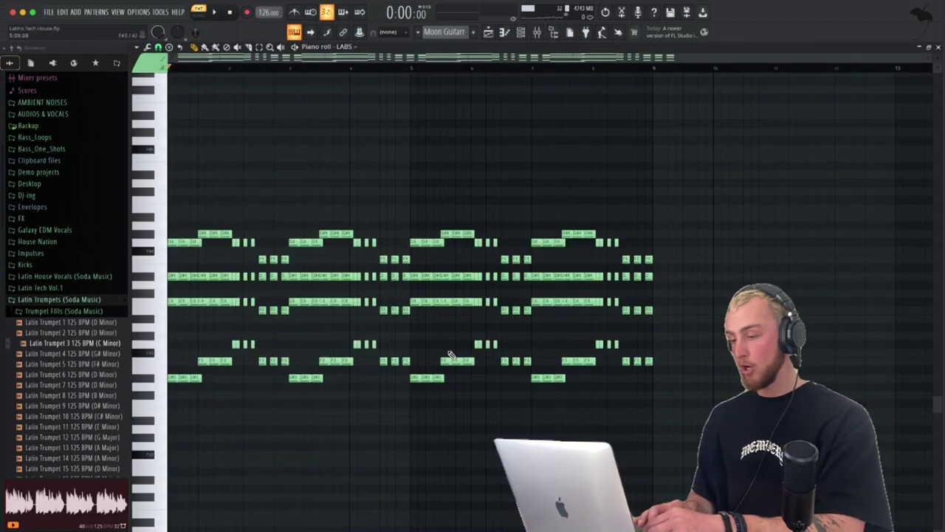
{"action": "key", "text": "space"}
{"action": "scroll", "coordinate": [325, 277], "scroll_direction": "up", "scroll_amount": 2}
{"action": "scroll", "coordinate": [326, 278], "scroll_direction": "left", "scroll_amount": 2}
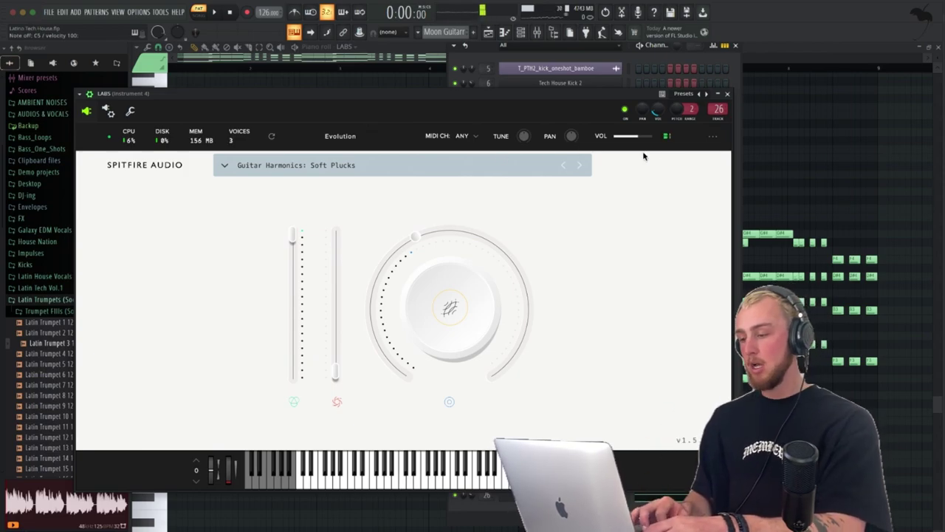
{"action": "left_click", "coordinate": [730, 94]}
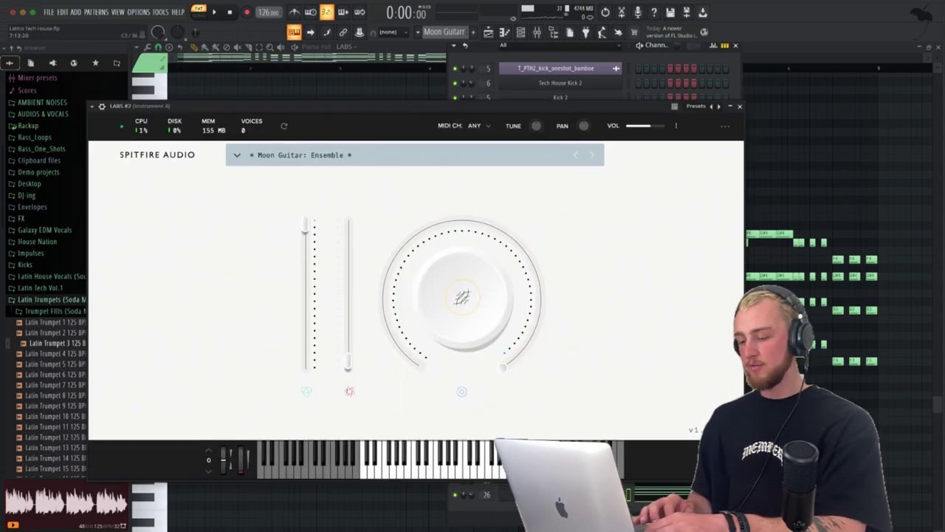
{"action": "left_click", "coordinate": [740, 107]}
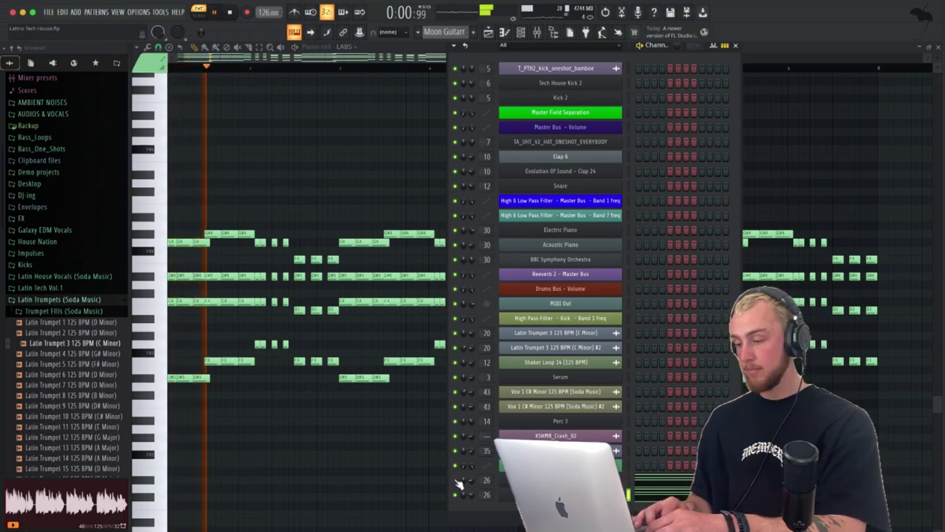
{"action": "key", "text": "space"}
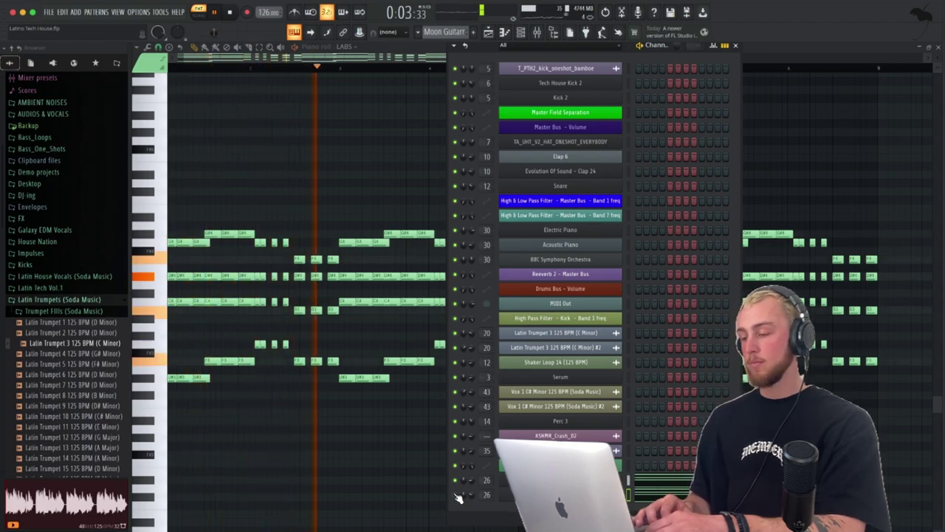
{"action": "key", "text": "space"}
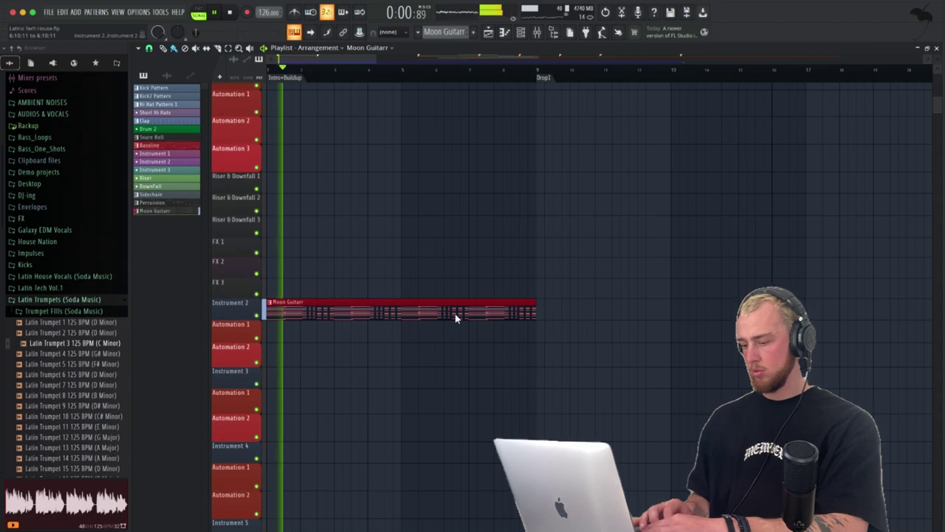
Step: Play the intro of the arrangement to hear the trumpet loop together with the Moon Guitarr clip
{"action": "key", "text": "super+b"}
{"action": "scroll", "coordinate": [456, 318], "scroll_direction": "down", "scroll_amount": 2}
{"action": "scroll", "coordinate": [456, 319], "scroll_direction": "up", "scroll_amount": 8}
{"action": "scroll", "coordinate": [455, 317], "scroll_direction": "up", "scroll_amount": 2}
{"action": "scroll", "coordinate": [455, 317], "scroll_direction": "up", "scroll_amount": 3, "text": "ctrl"}
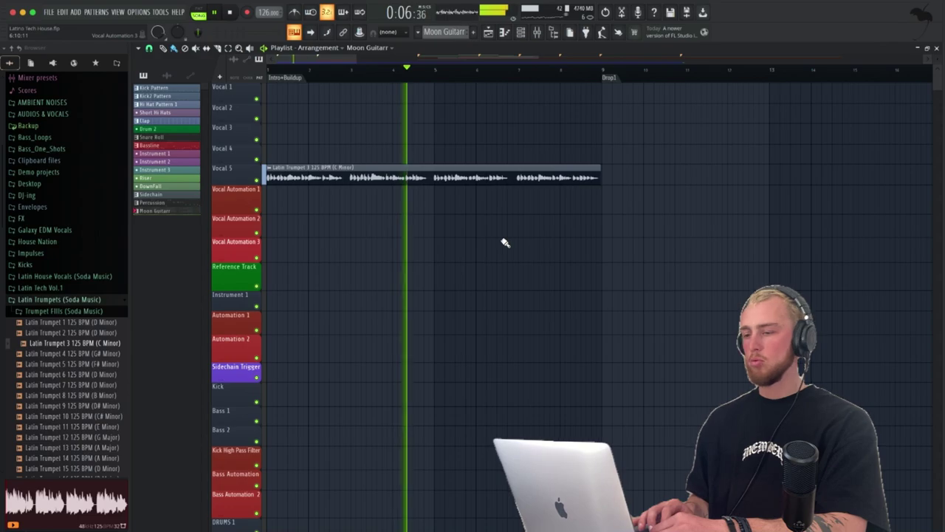
{"action": "key", "text": "space"}
{"action": "scroll", "coordinate": [380, 152], "scroll_direction": "down", "scroll_amount": 2, "text": "ctrl"}
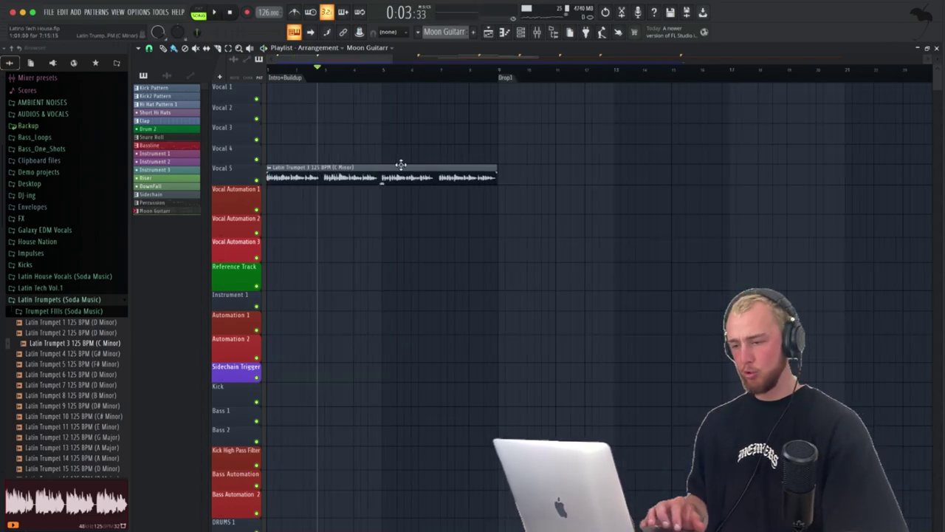
Step: Browse to the Shaker Loops in the Loops folder of Latin Tech Vol.1 and audition the first few
{"action": "left_click", "coordinate": [41, 300]}
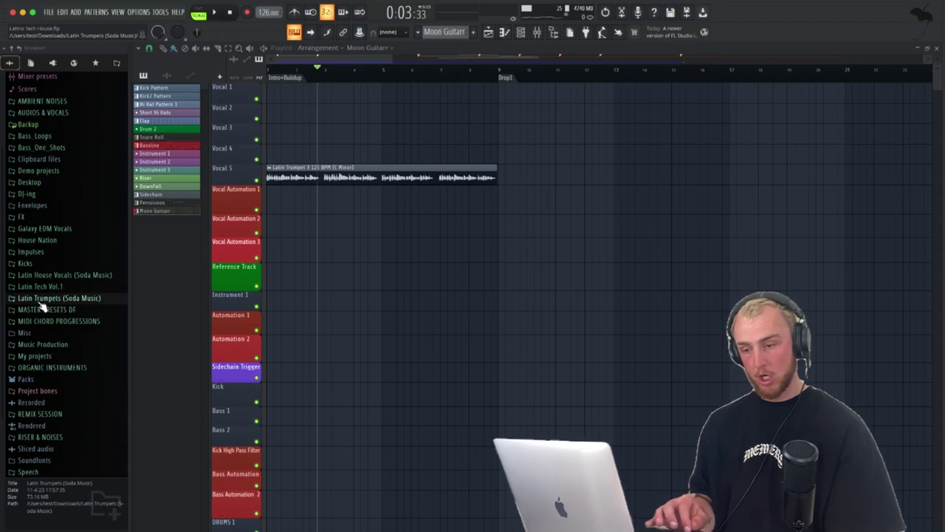
{"action": "left_click", "coordinate": [41, 288]}
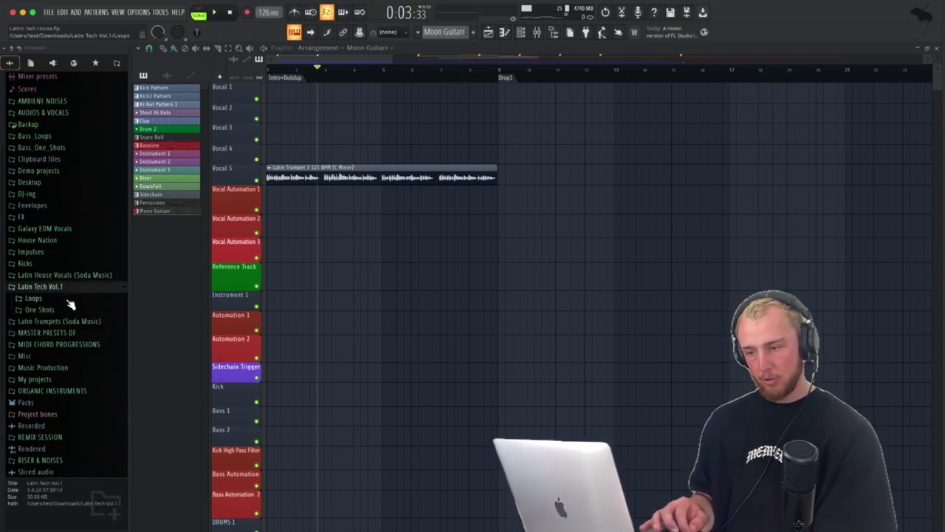
{"action": "scroll", "coordinate": [70, 304], "scroll_direction": "down", "scroll_amount": 2}
{"action": "left_click", "coordinate": [37, 278]}
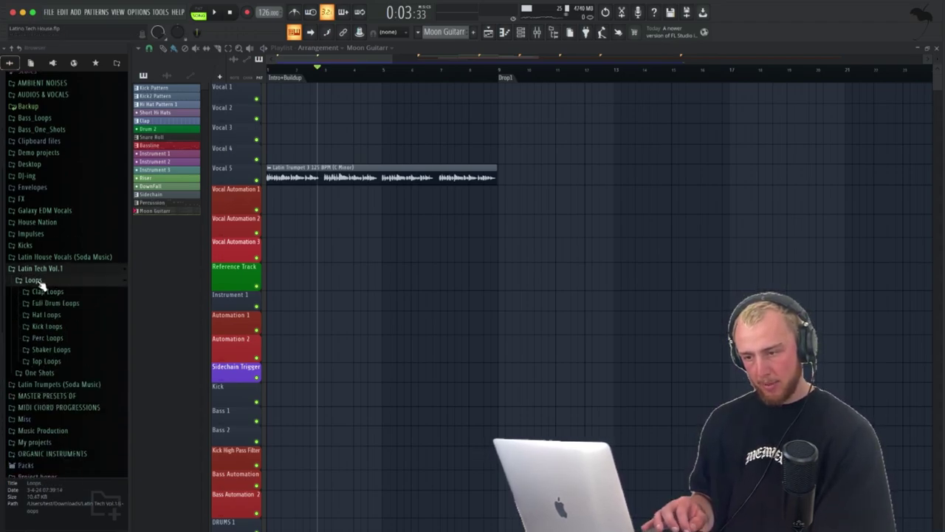
{"action": "scroll", "coordinate": [59, 313], "scroll_direction": "down", "scroll_amount": 3}
{"action": "left_click", "coordinate": [65, 311]}
{"action": "left_click", "coordinate": [65, 329]}
{"action": "scroll", "coordinate": [65, 329], "scroll_direction": "down", "scroll_amount": 5}
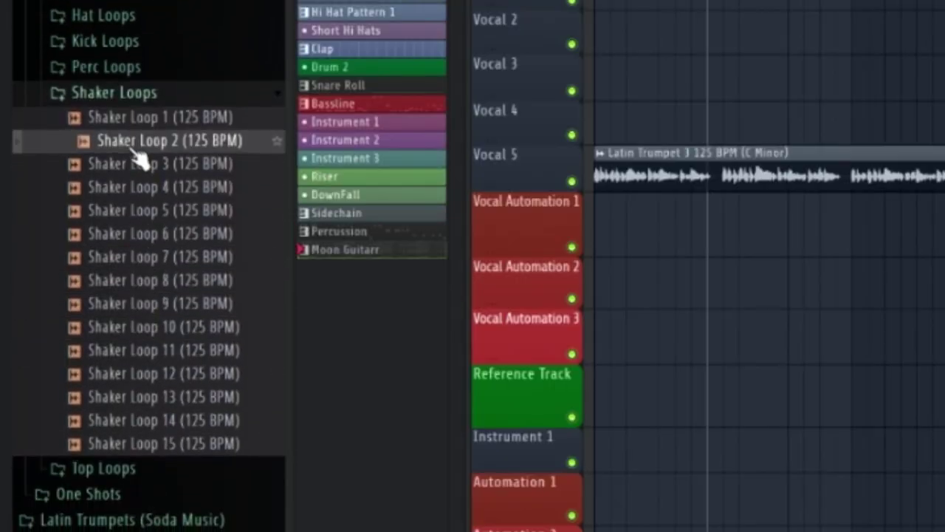
{"action": "left_click", "coordinate": [123, 122]}
{"action": "left_click", "coordinate": [124, 133]}
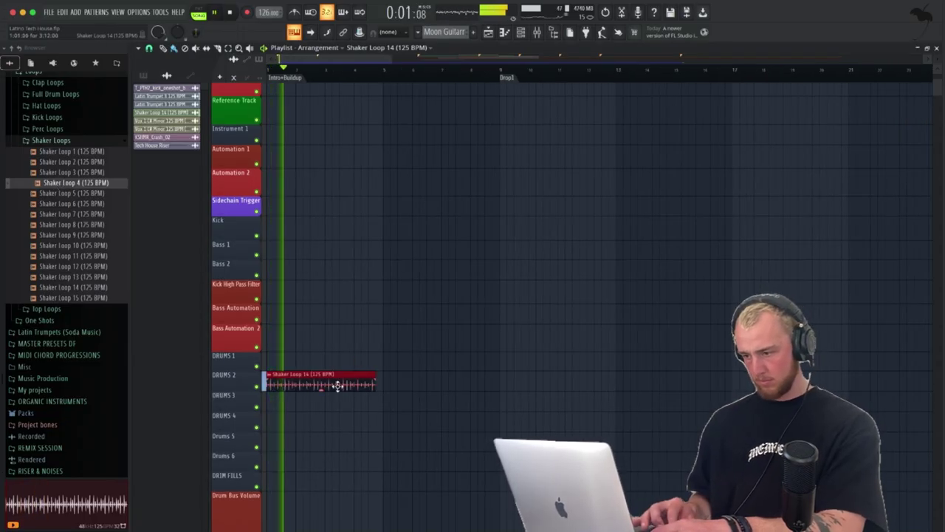
Step: Move the Shaker Loop 14 clip to bar 5 and layer Hi Hat Pattern 1 and Clap clips beneath it, ending the Clap at bar 9
{"action": "left_click_drag", "start_coordinate": [351, 374], "coordinate": [421, 379]}
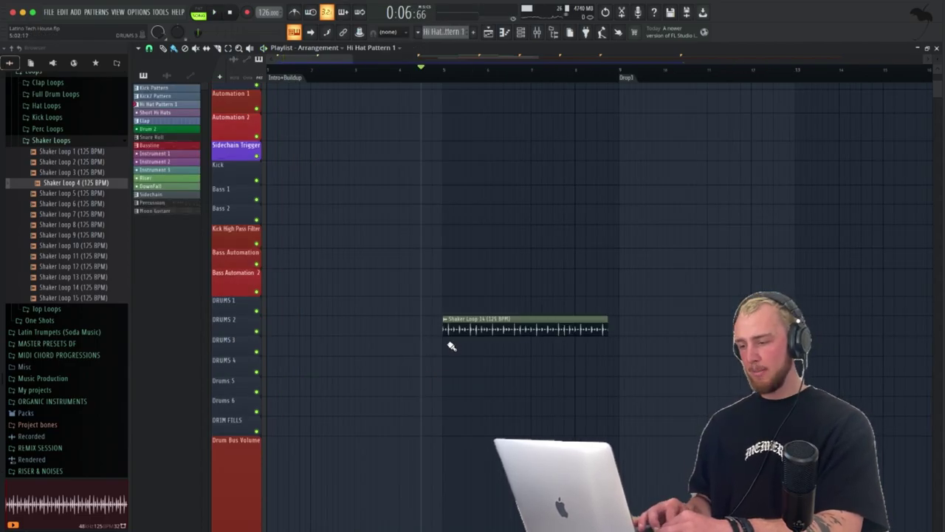
{"action": "left_click", "coordinate": [148, 121]}
{"action": "key", "text": "space"}
{"action": "left_click", "coordinate": [446, 368]}
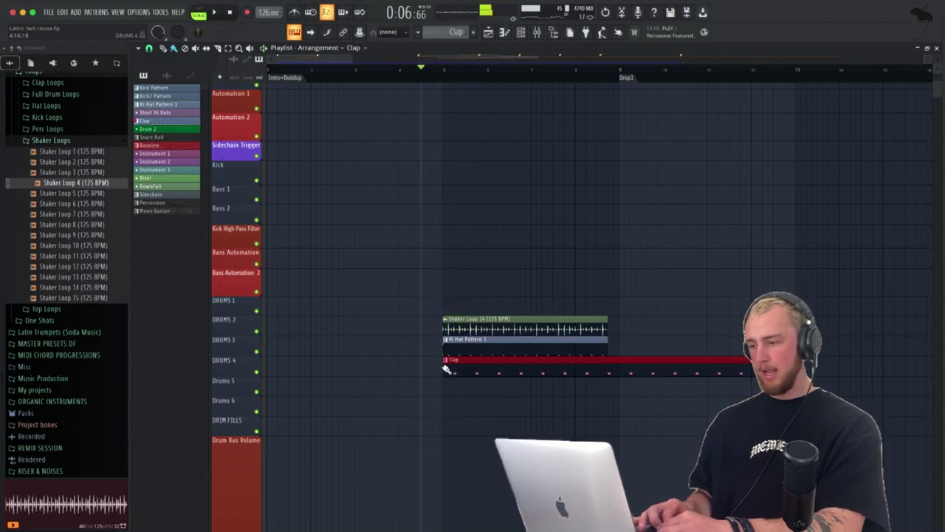
{"action": "key", "text": "space"}
{"action": "left_click_drag", "start_coordinate": [744, 369], "coordinate": [619, 378]}
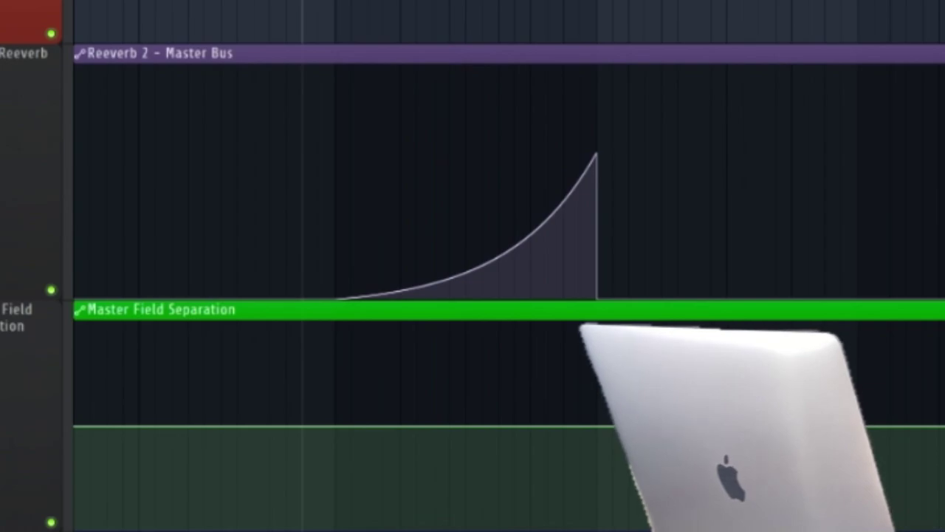
Step: Play the intro and buildup while reviewing the Master Reeverb automation and the trumpet and drum clips
{"action": "key", "text": "space"}
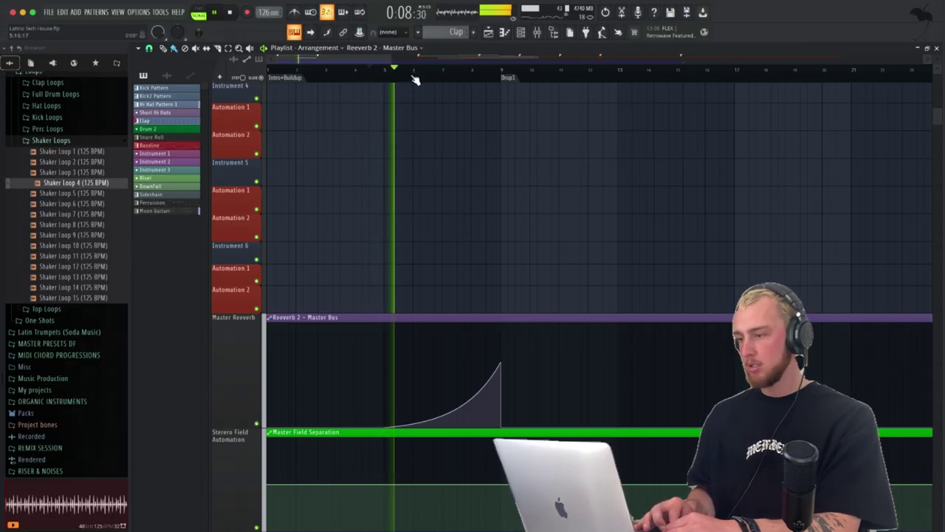
{"action": "scroll", "coordinate": [471, 188], "scroll_direction": "up", "scroll_amount": 8}
{"action": "scroll", "coordinate": [470, 188], "scroll_direction": "up", "scroll_amount": 2}
{"action": "scroll", "coordinate": [470, 188], "scroll_direction": "up", "scroll_amount": 1}
{"action": "scroll", "coordinate": [470, 188], "scroll_direction": "left", "scroll_amount": 2}
{"action": "scroll", "coordinate": [392, 129], "scroll_direction": "down", "scroll_amount": 2}
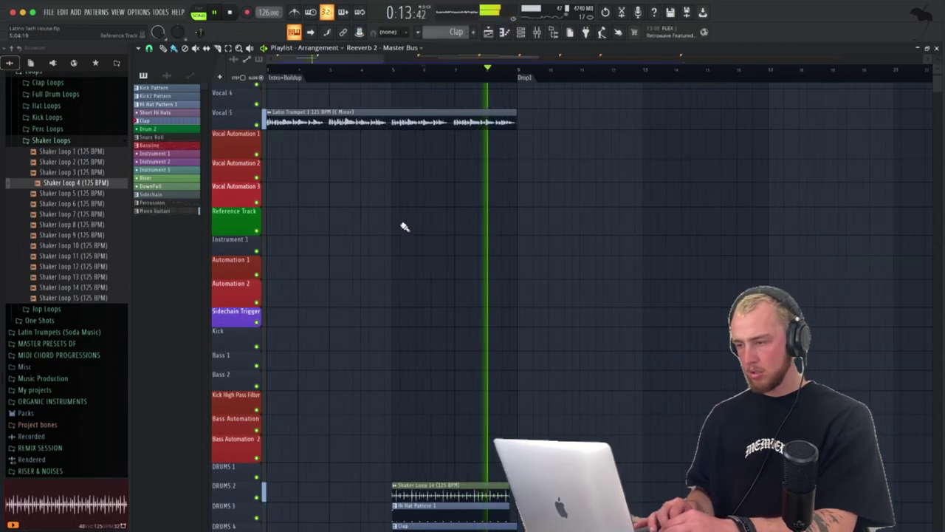
{"action": "scroll", "coordinate": [405, 227], "scroll_direction": "down", "scroll_amount": 10}
{"action": "scroll", "coordinate": [540, 231], "scroll_direction": "up", "scroll_amount": 10}
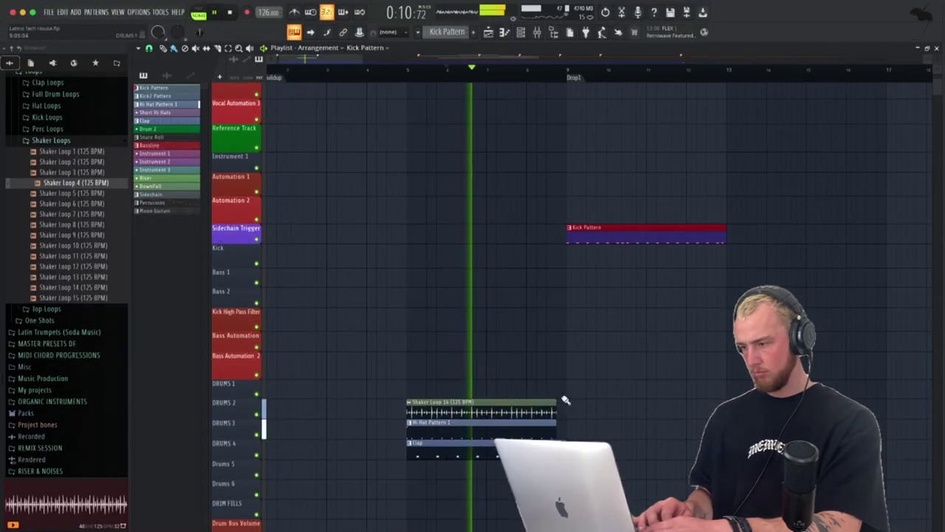
Step: Copy the Shaker Loop 14, Hi Hat Pattern 1 and Clap clips to bar 9 at Drop1, and repeat the Clap at bar 13
{"action": "left_click", "coordinate": [515, 405]}
{"action": "left_click", "coordinate": [570, 411]}
{"action": "left_click", "coordinate": [462, 433]}
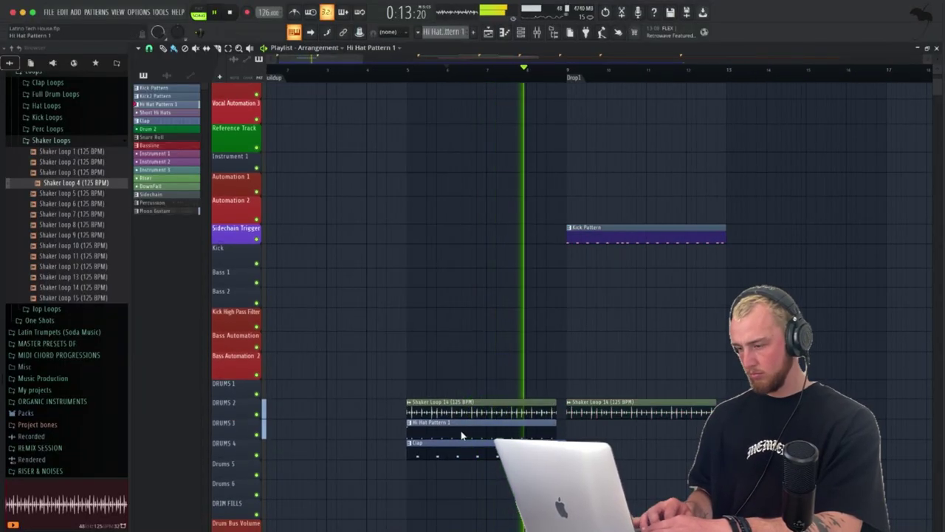
{"action": "left_click", "coordinate": [574, 425]}
{"action": "left_click", "coordinate": [554, 443]}
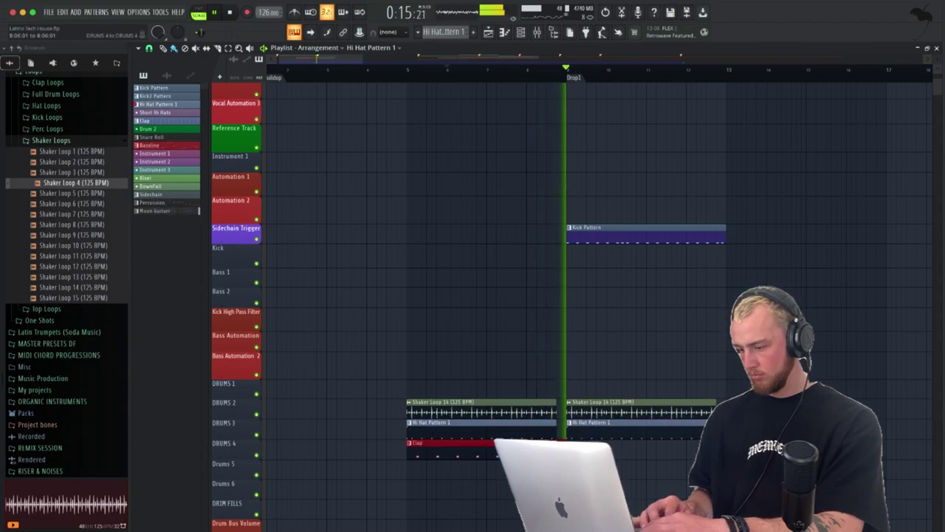
{"action": "scroll", "coordinate": [593, 424], "scroll_direction": "down", "scroll_amount": 2}
{"action": "scroll", "coordinate": [593, 423], "scroll_direction": "right", "scroll_amount": 2}
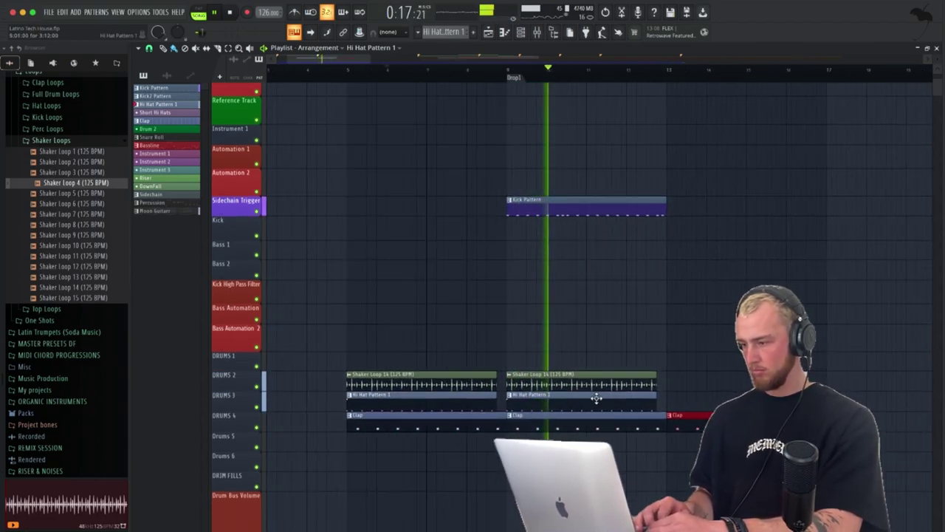
Step: Extend the drop's Shaker Loop 14 and Hi Hat Pattern 1 clips to bar 13 and duplicate both directly after
{"action": "key", "text": "super+d"}
{"action": "left_click_drag", "start_coordinate": [661, 375], "coordinate": [628, 414]}
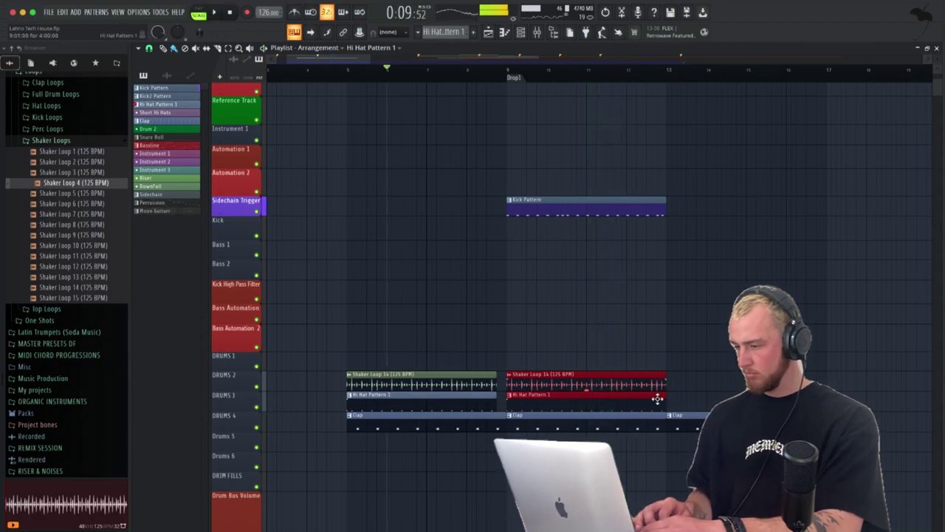
{"action": "key", "text": "ctrl+b"}
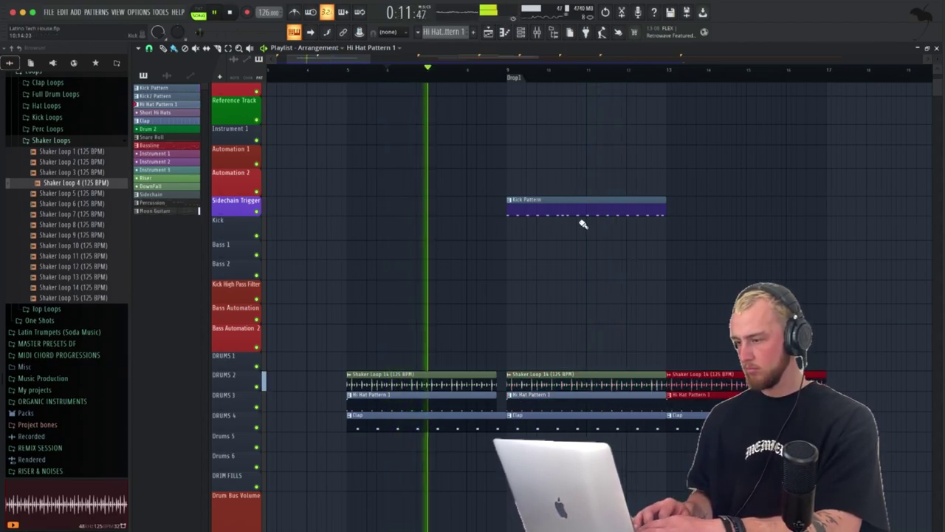
Step: Duplicate the drop's Kick Pattern clip at bar 13 and move both kick clips down to the Kick track
{"action": "left_click_drag", "start_coordinate": [582, 223], "coordinate": [755, 212]}
{"action": "key", "text": "ctrl+b"}
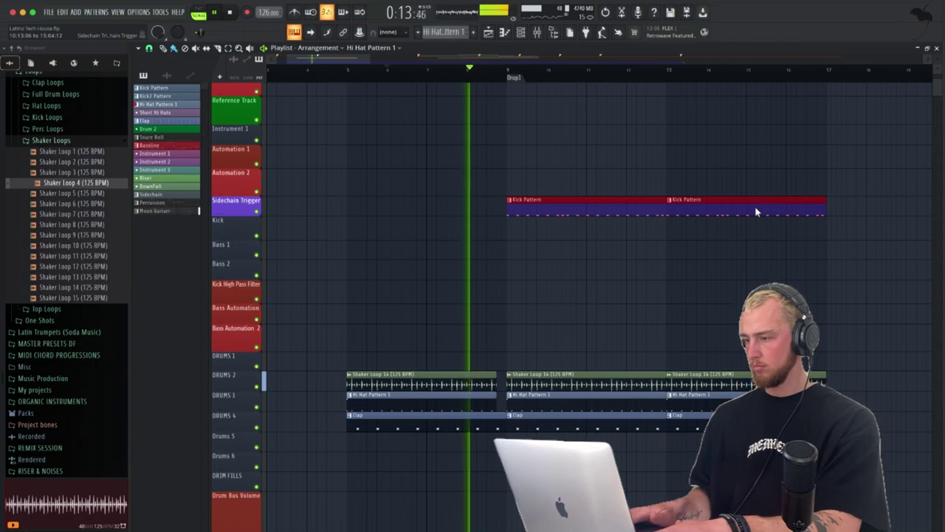
{"action": "key", "text": "shift+Down"}
{"action": "scroll", "coordinate": [554, 215], "scroll_direction": "left", "scroll_amount": 2}
{"action": "scroll", "coordinate": [554, 215], "scroll_direction": "up", "scroll_amount": 1}
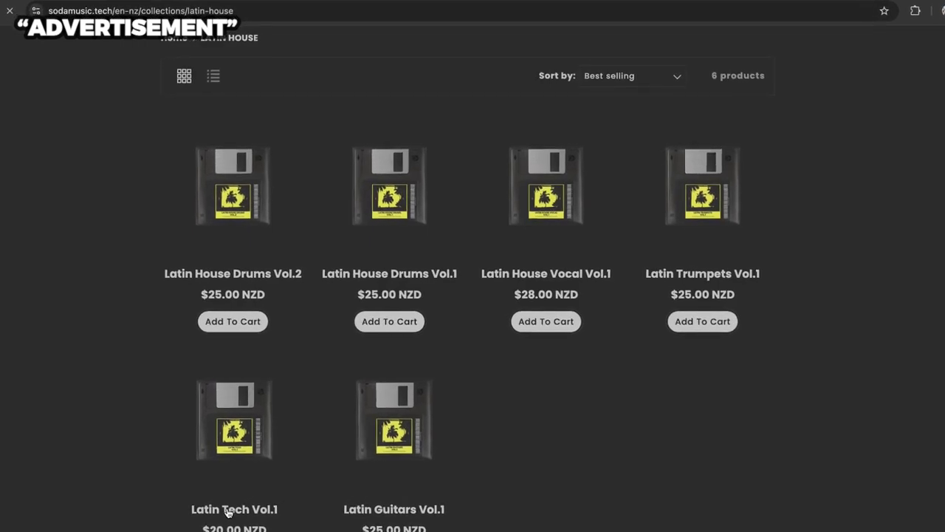
Step: Switch to the Soda Music store in the browser and open the Latin Tech Vol.1 product in the Latin House collection
{"action": "left_click", "coordinate": [228, 511]}
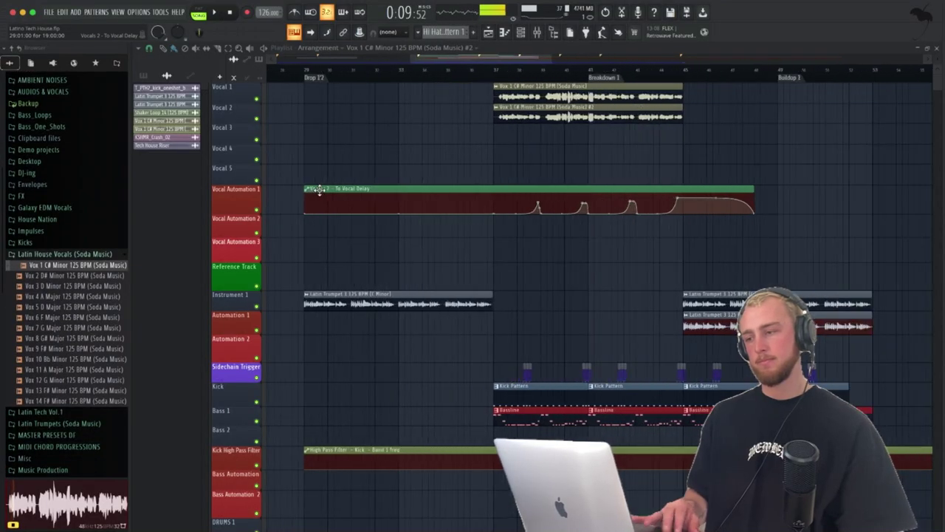
Step: Audition vocals in the Latin House Vocals folder and place Vox 1 C# Minor 125 BPM on Vocal 1 at Drop1, bar 9
{"action": "scroll", "coordinate": [320, 189], "scroll_direction": "left", "scroll_amount": 8}
{"action": "scroll", "coordinate": [320, 190], "scroll_direction": "up", "scroll_amount": 3}
{"action": "left_click", "coordinate": [67, 278]}
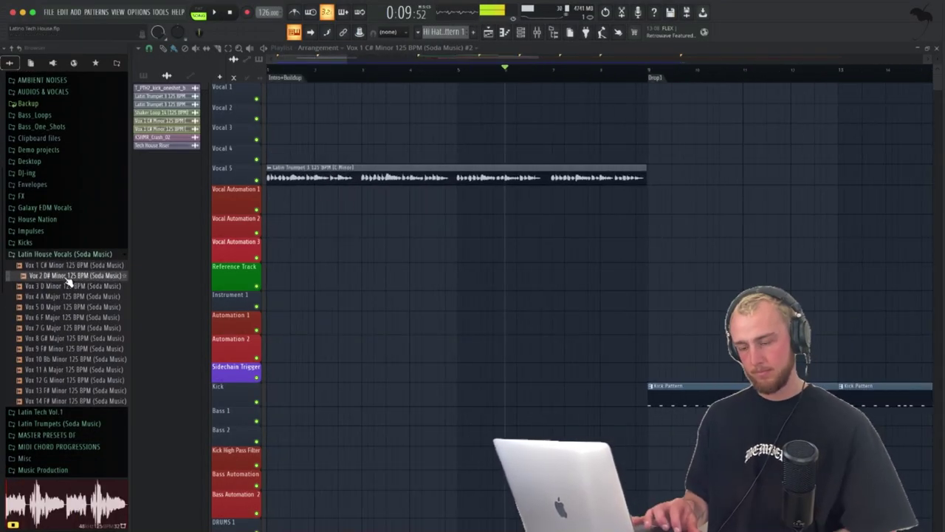
{"action": "left_click", "coordinate": [55, 266]}
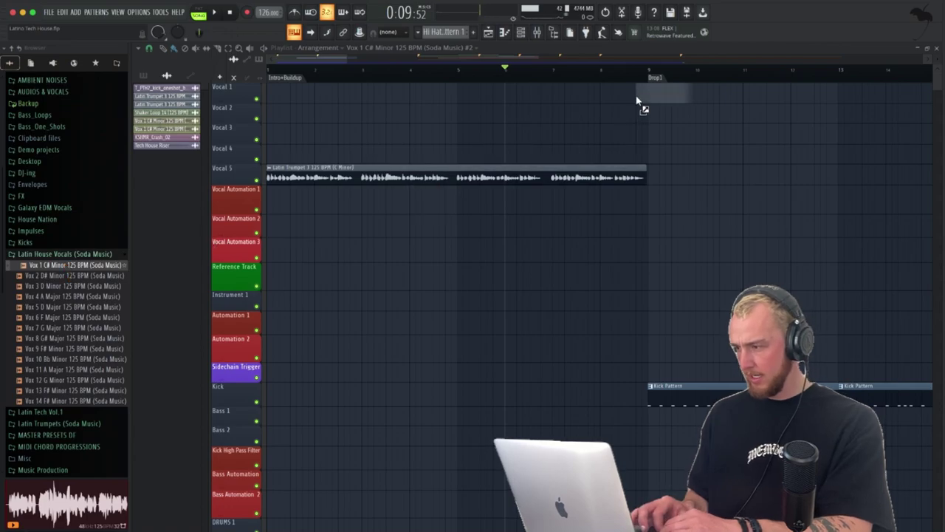
{"action": "left_click_drag", "start_coordinate": [638, 100], "coordinate": [640, 99]}
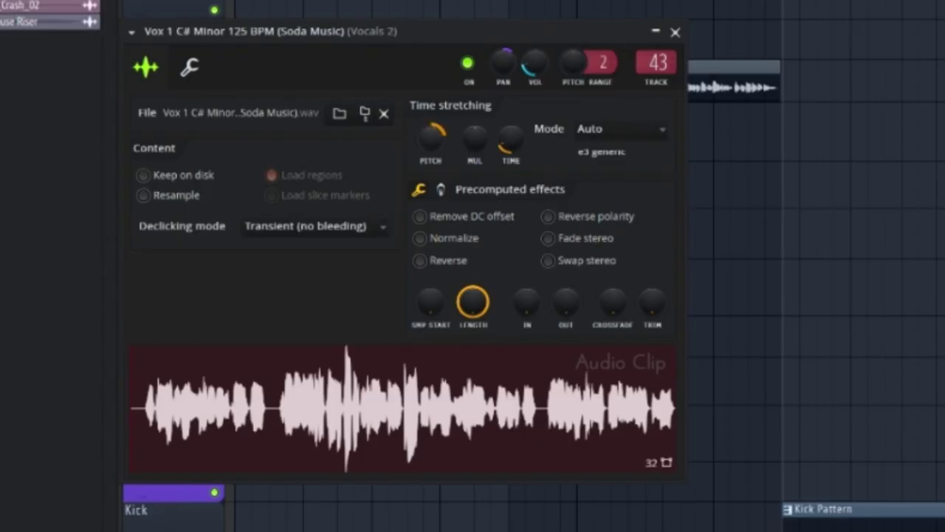
{"action": "key", "text": "space"}
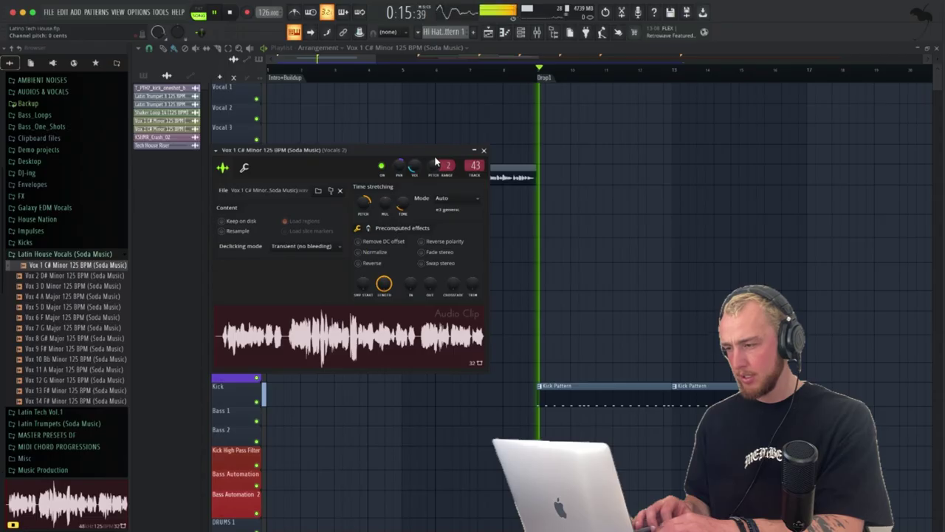
{"action": "left_click", "coordinate": [675, 32]}
{"action": "left_click", "coordinate": [539, 90]}
{"action": "scroll", "coordinate": [541, 89], "scroll_direction": "up", "scroll_amount": 2}
{"action": "key", "text": "space"}
{"action": "key", "text": "space"}
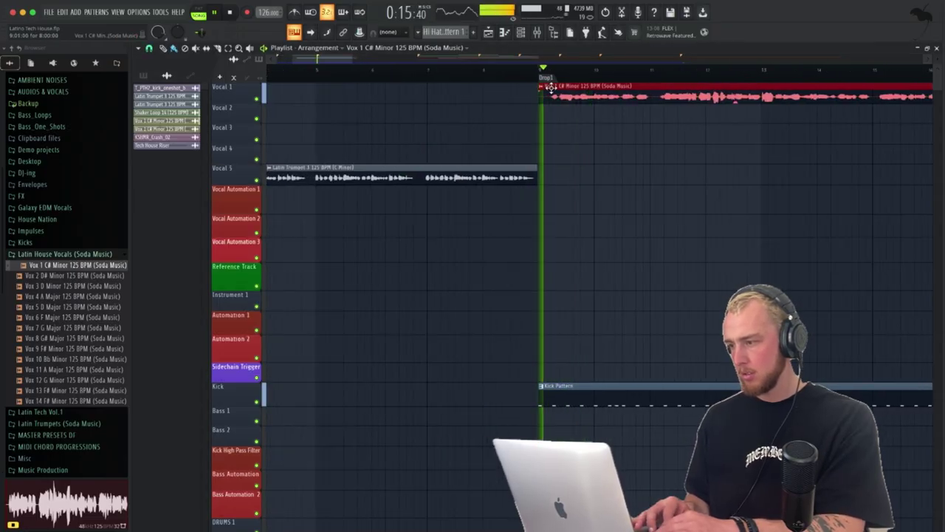
Step: Shift the pitch of the second Vox 1 C# Minor clip on Vocal 2 down by 600 cents and play the drop
{"action": "scroll", "coordinate": [549, 88], "scroll_direction": "right", "scroll_amount": 3}
{"action": "key", "text": "space"}
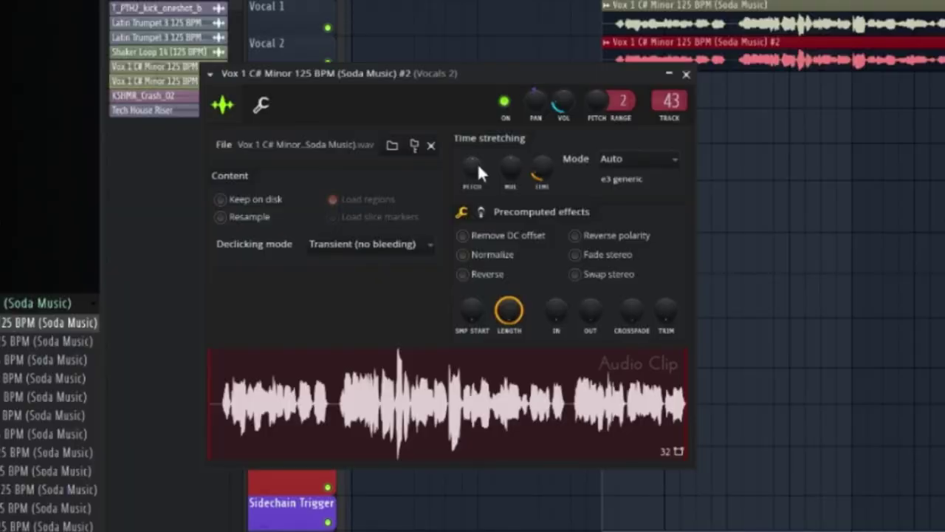
{"action": "left_click_drag", "start_coordinate": [477, 162], "coordinate": [477, 175]}
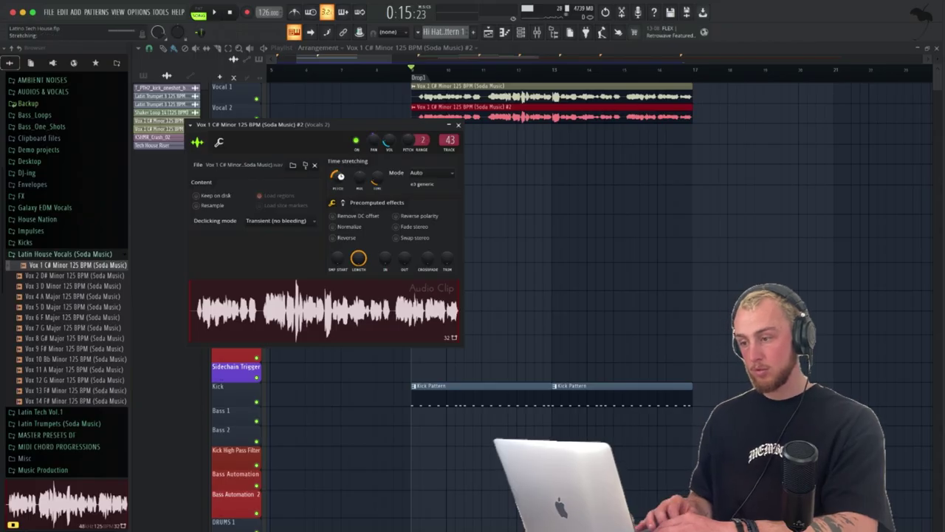
{"action": "key", "text": "space"}
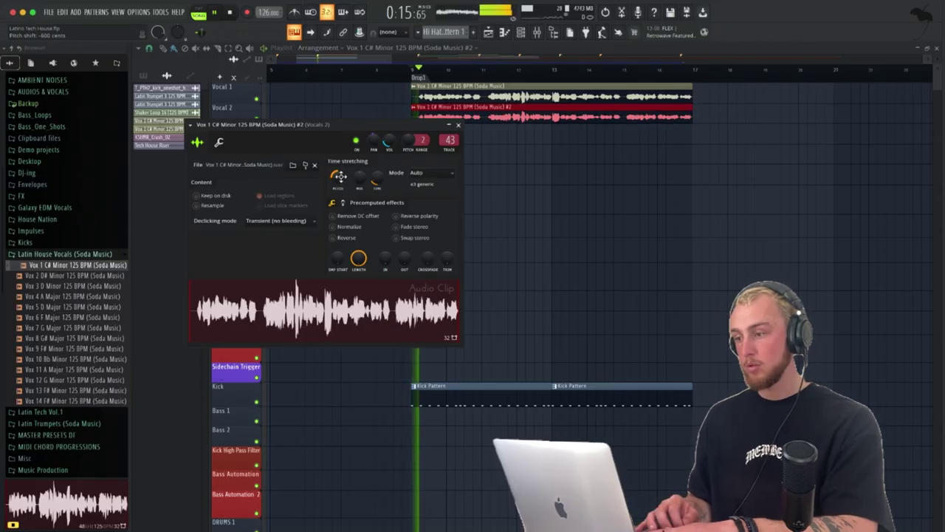
{"action": "left_click", "coordinate": [458, 125]}
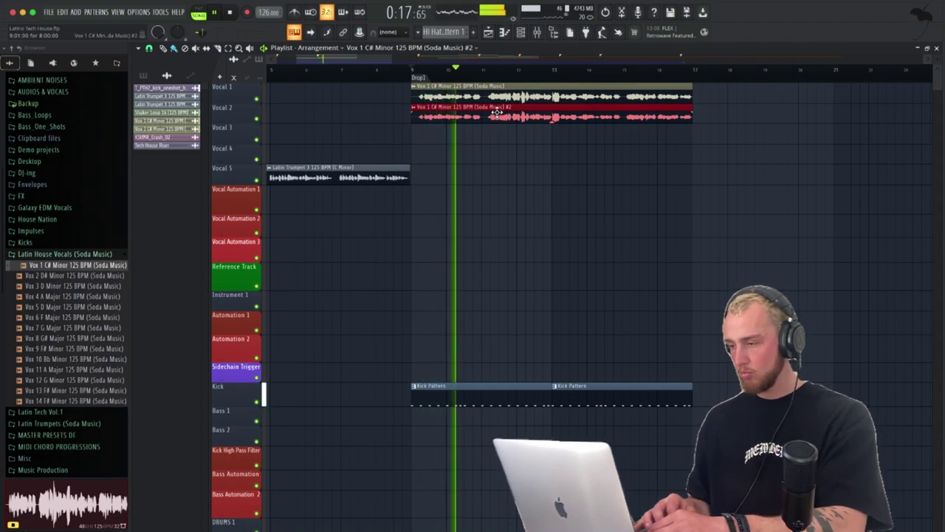
Step: Lower the channel volume of the pitched-down Vox 1 C# Minor clip on Vocal 2 during playback
{"action": "double_click", "coordinate": [497, 111]}
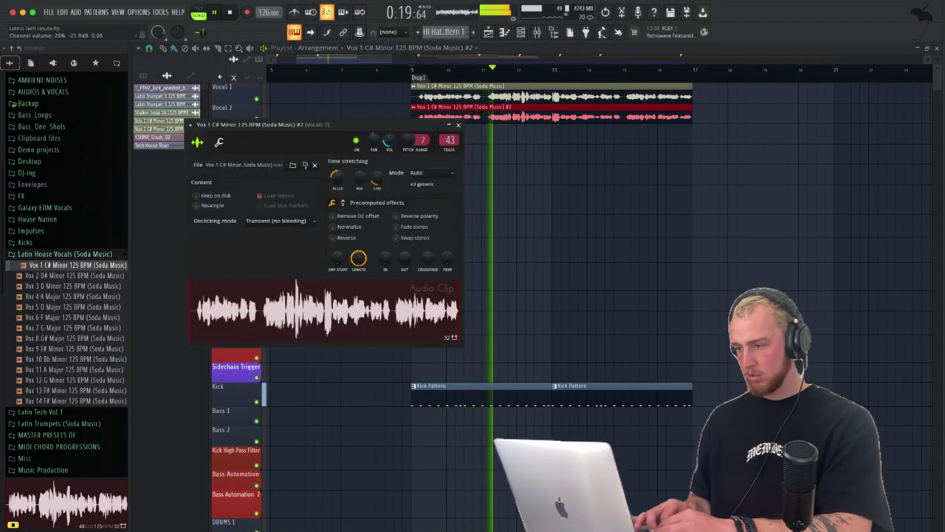
{"action": "left_click", "coordinate": [458, 125]}
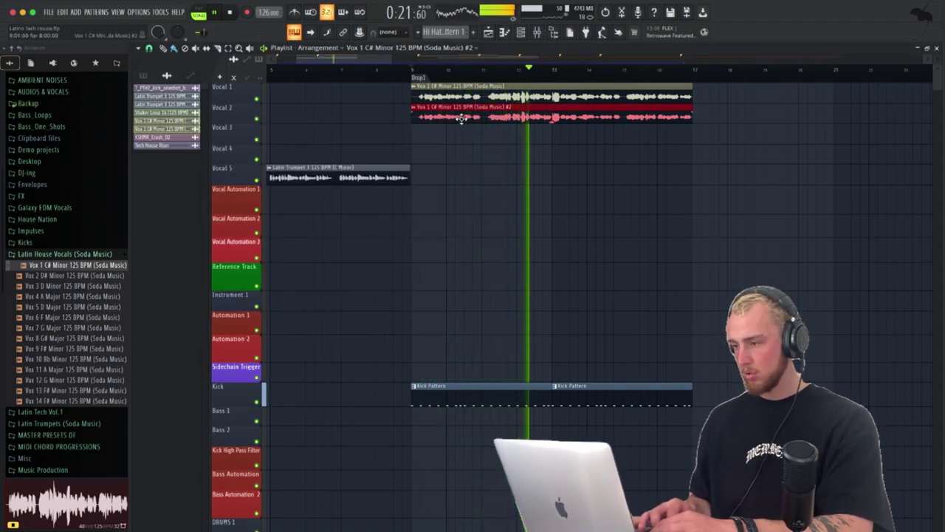
{"action": "double_click", "coordinate": [461, 119]}
{"action": "left_click_drag", "start_coordinate": [385, 139], "coordinate": [385, 155]}
{"action": "key", "text": "Escape"}
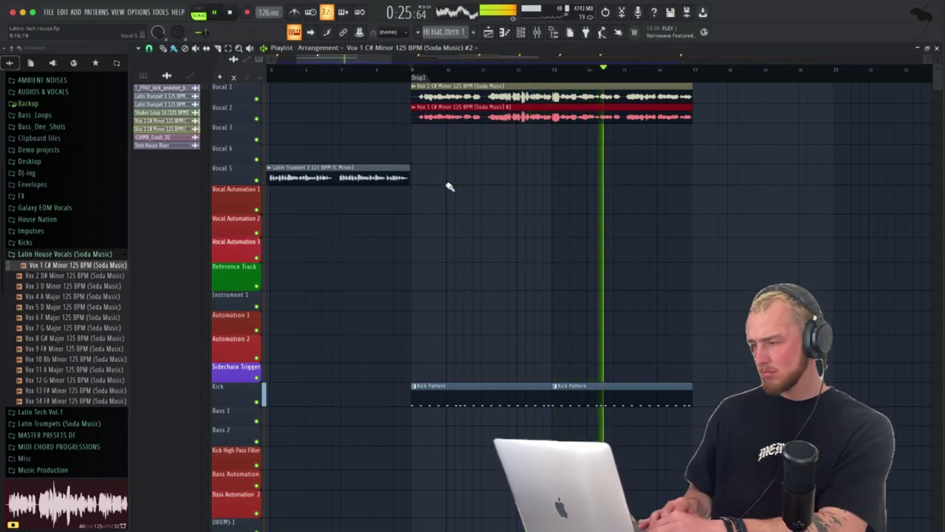
{"action": "key", "text": "space"}
Step: Select both Kick Pattern clips of Drop1 and duplicate them directly after, from bar 17
{"action": "scroll", "coordinate": [586, 253], "scroll_direction": "down", "scroll_amount": 3}
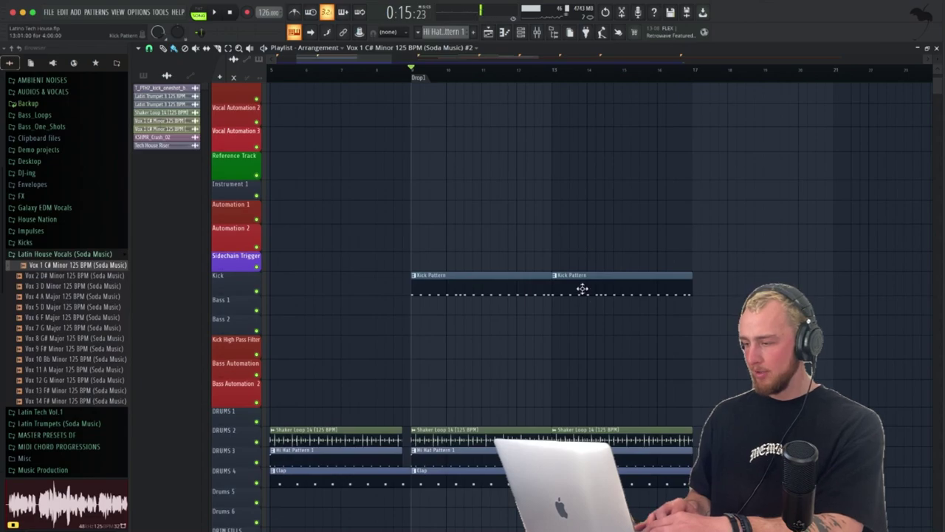
{"action": "left_click_drag", "start_coordinate": [582, 288], "coordinate": [402, 289]}
{"action": "key", "text": "ctrl+b"}
{"action": "scroll", "coordinate": [403, 288], "scroll_direction": "right", "scroll_amount": 3}
{"action": "scroll", "coordinate": [402, 289], "scroll_direction": "down", "scroll_amount": 3}
{"action": "scroll", "coordinate": [403, 289], "scroll_direction": "left", "scroll_amount": 2}
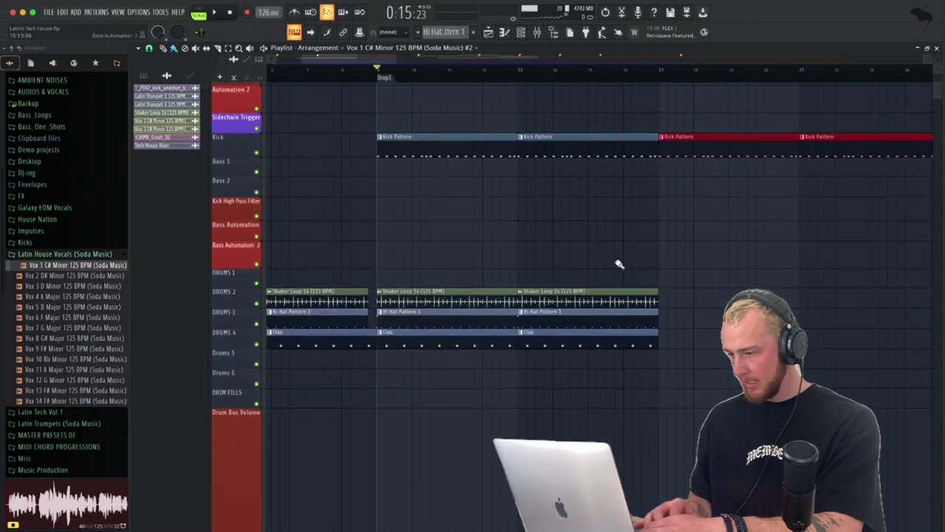
Step: Select the drop's Shaker Loop 14, Hi Hat Pattern 1 and Clap clips and duplicate them from bar 17 to bar 25
{"action": "left_click_drag", "start_coordinate": [616, 242], "coordinate": [468, 388]}
{"action": "key", "text": "ctrl+b"}
{"action": "scroll", "coordinate": [443, 382], "scroll_direction": "right", "scroll_amount": 1}
{"action": "scroll", "coordinate": [443, 381], "scroll_direction": "up", "scroll_amount": 4}
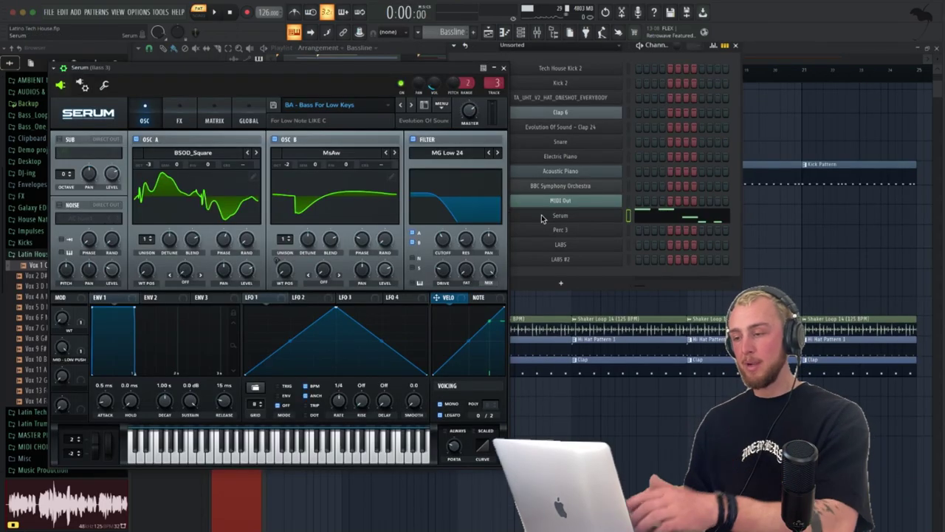
Step: Examine the Serum bass sound and the Bassline notes in the piano roll, and play the playlist from Drop1
{"action": "left_click_drag", "start_coordinate": [309, 64], "coordinate": [314, 40]}
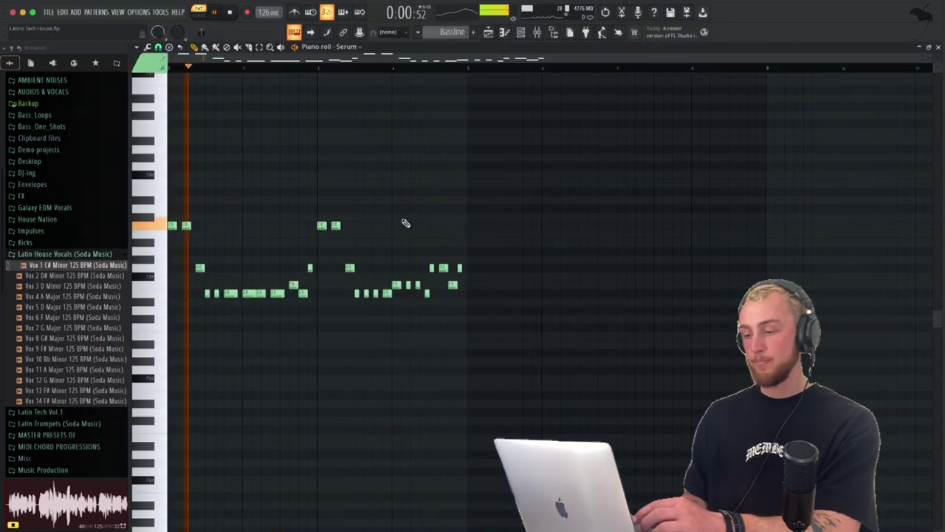
{"action": "scroll", "coordinate": [405, 221], "scroll_direction": "up", "scroll_amount": 2}
{"action": "left_click", "coordinate": [488, 32]}
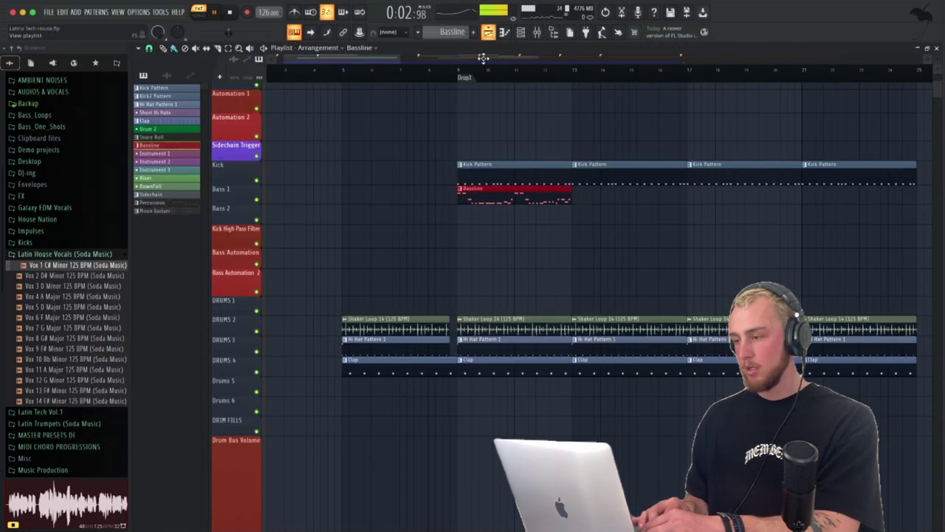
{"action": "left_click", "coordinate": [462, 74]}
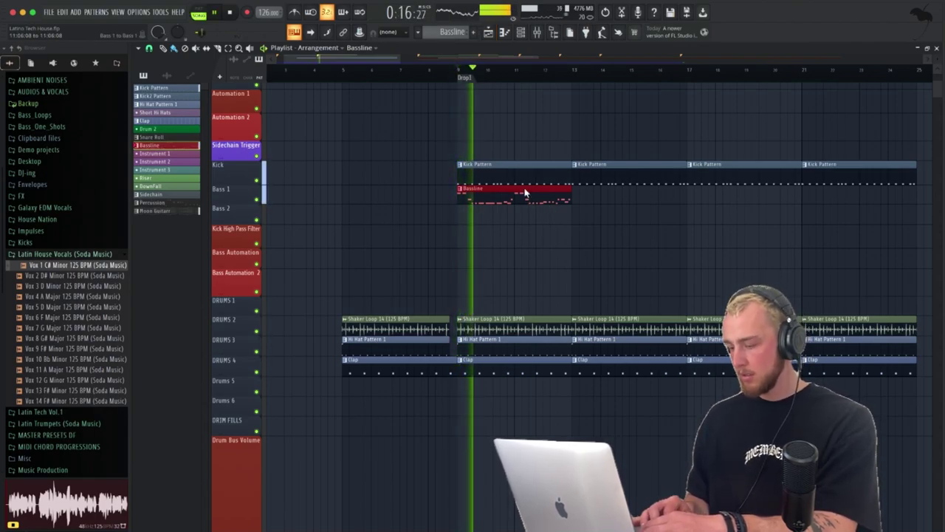
Step: Duplicate the Bassline clip on Bass 1 three times so it fills bars 9 to 25
{"action": "key", "text": "ctrl+b"}
{"action": "key", "text": "ctrl+b"}
{"action": "key", "text": "ctrl+b"}
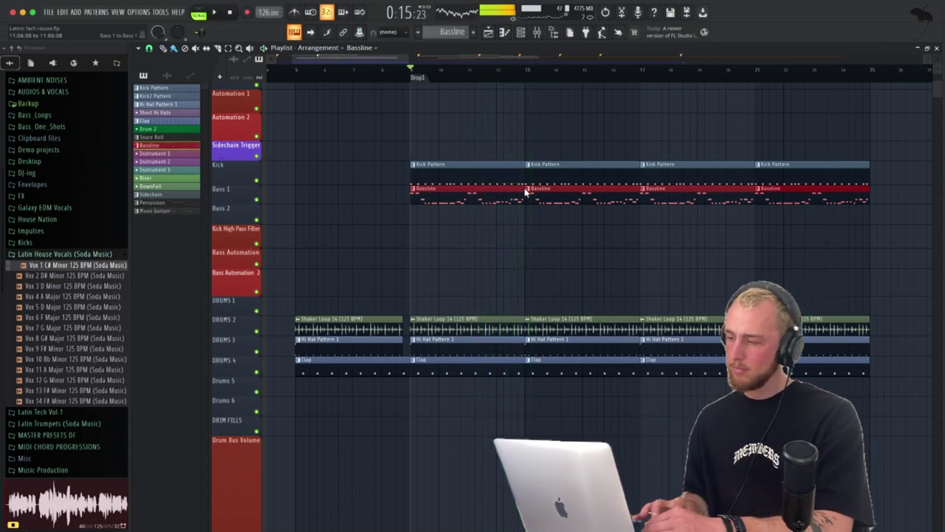
Step: Place the Tech House Riser clip on the Riser & Downfall 2 track at bar 1
{"action": "scroll", "coordinate": [275, 406], "scroll_direction": "down", "scroll_amount": 5}
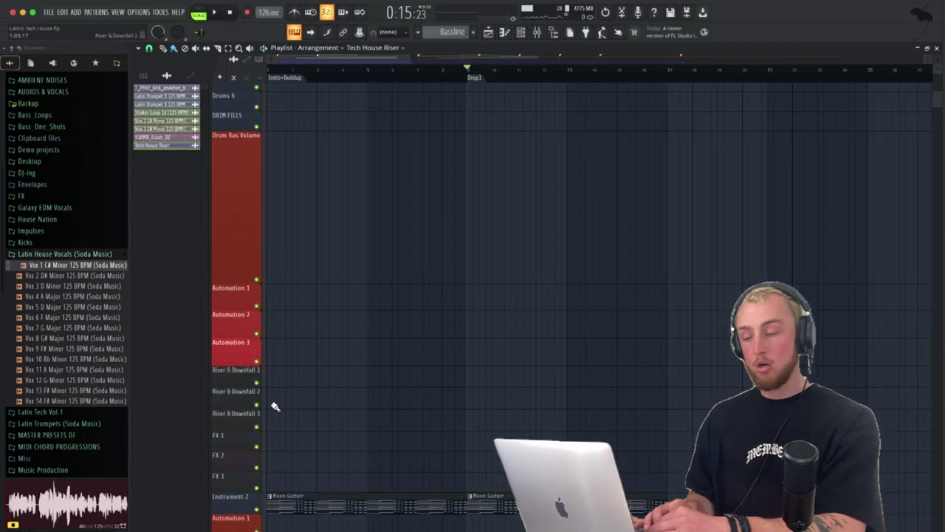
{"action": "left_click", "coordinate": [268, 403]}
{"action": "double_click", "coordinate": [306, 400]}
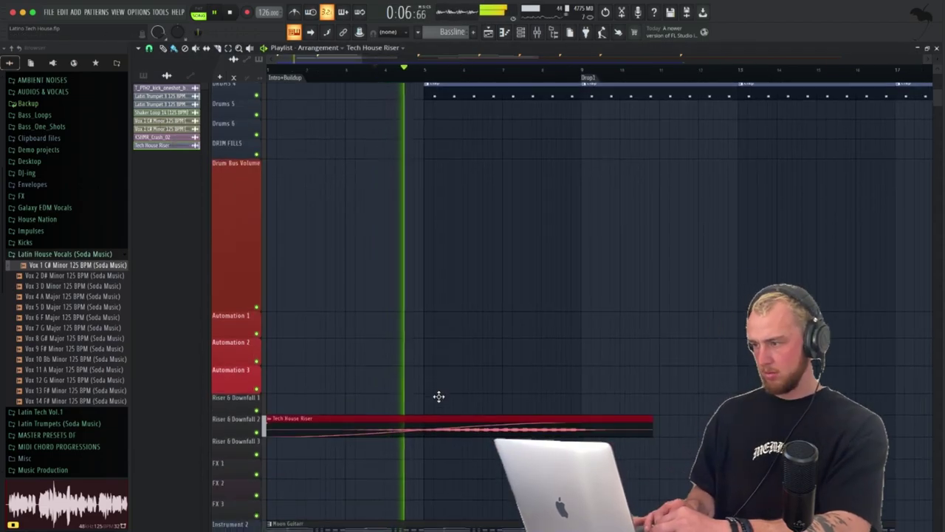
Step: Play the intro and buildup up to Drop1 and review the clips across all tracks
{"action": "scroll", "coordinate": [439, 396], "scroll_direction": "up", "scroll_amount": 6}
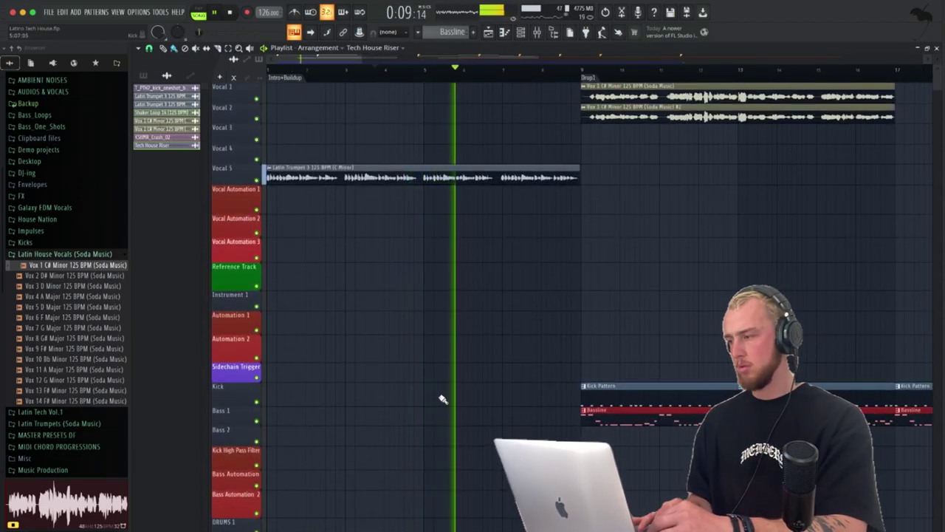
{"action": "scroll", "coordinate": [550, 371], "scroll_direction": "down", "scroll_amount": 2}
{"action": "scroll", "coordinate": [550, 371], "scroll_direction": "down", "scroll_amount": 2}
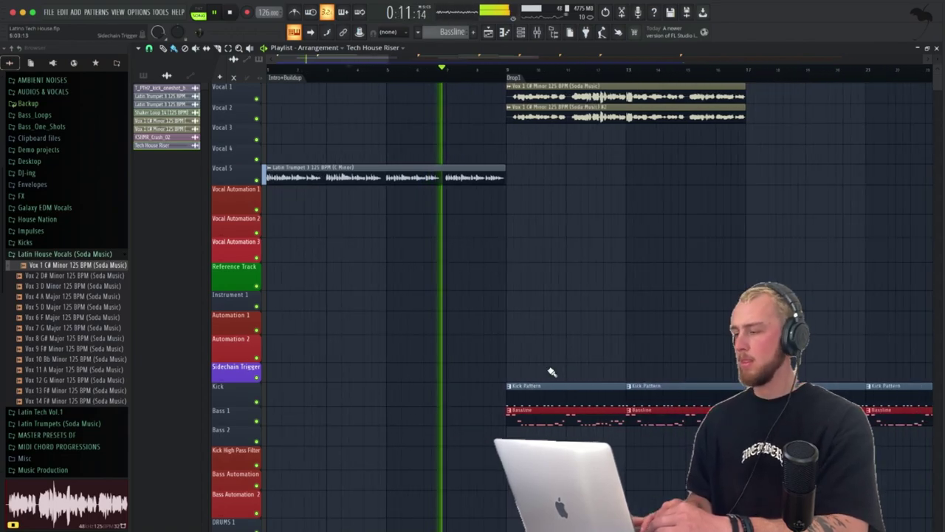
{"action": "scroll", "coordinate": [551, 371], "scroll_direction": "down", "scroll_amount": 5}
{"action": "scroll", "coordinate": [550, 371], "scroll_direction": "down", "scroll_amount": 8}
{"action": "scroll", "coordinate": [460, 295], "scroll_direction": "up", "scroll_amount": 6}
{"action": "scroll", "coordinate": [456, 290], "scroll_direction": "up", "scroll_amount": 3}
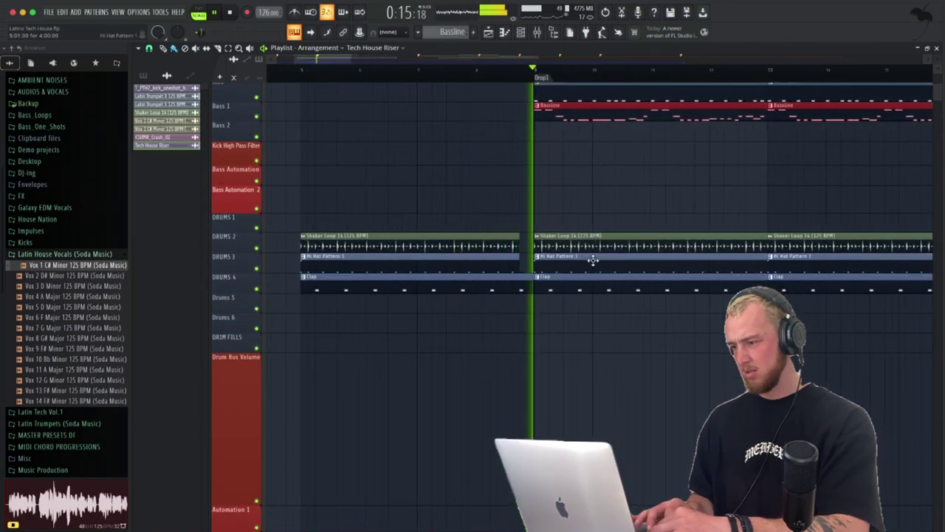
{"action": "key", "text": "space"}
Step: Place KSHMR_Crash_02 at bar 9, move the clip up to the Drums 6 track, and play into the drop
{"action": "scroll", "coordinate": [594, 259], "scroll_direction": "down", "scroll_amount": 4}
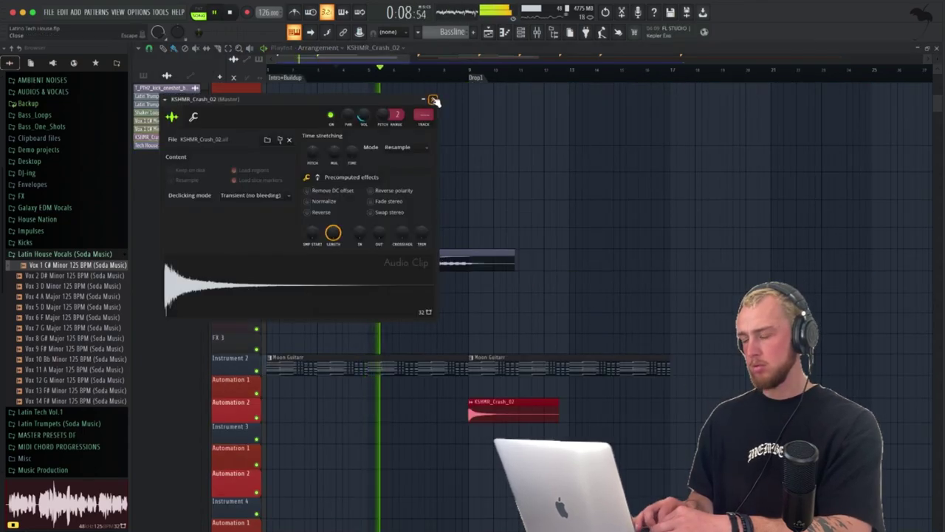
{"action": "left_click", "coordinate": [434, 101]}
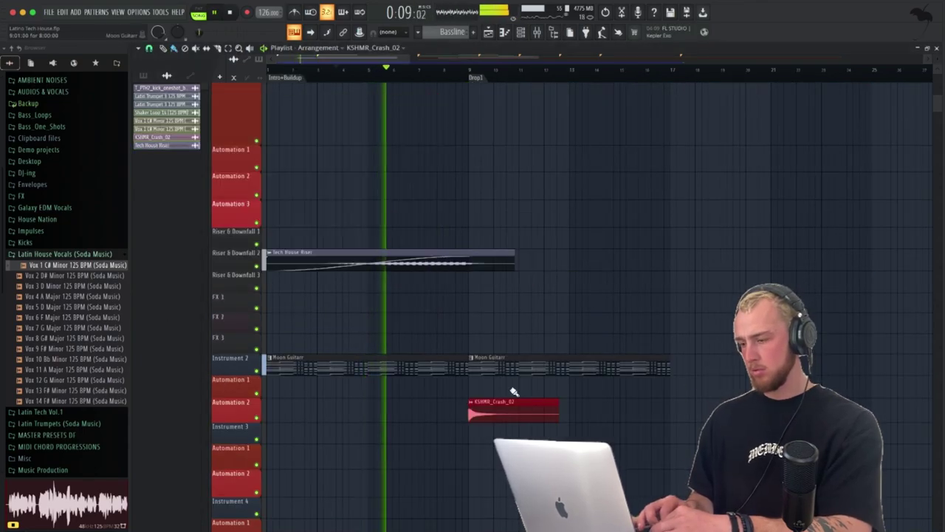
{"action": "scroll", "coordinate": [443, 295], "scroll_direction": "up", "scroll_amount": 3}
{"action": "scroll", "coordinate": [485, 333], "scroll_direction": "up", "scroll_amount": 4}
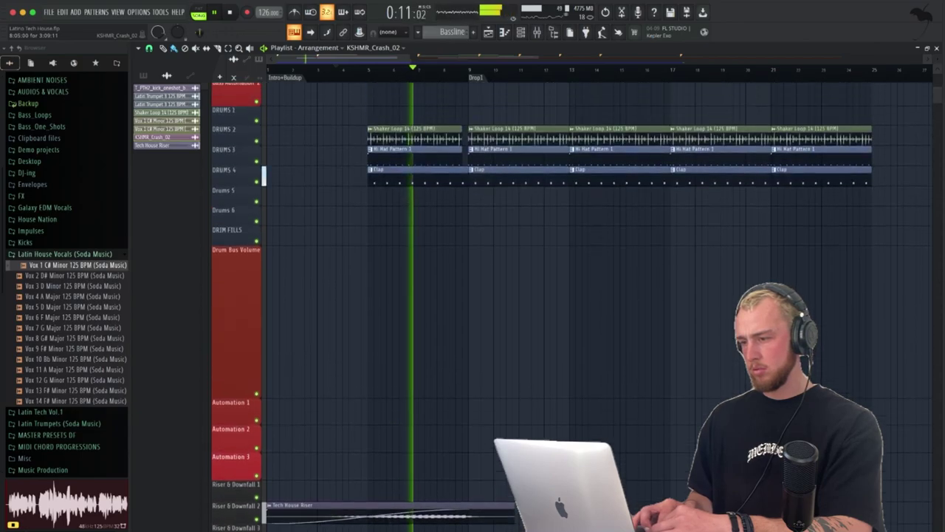
{"action": "left_click_drag", "start_coordinate": [485, 296], "coordinate": [499, 261]}
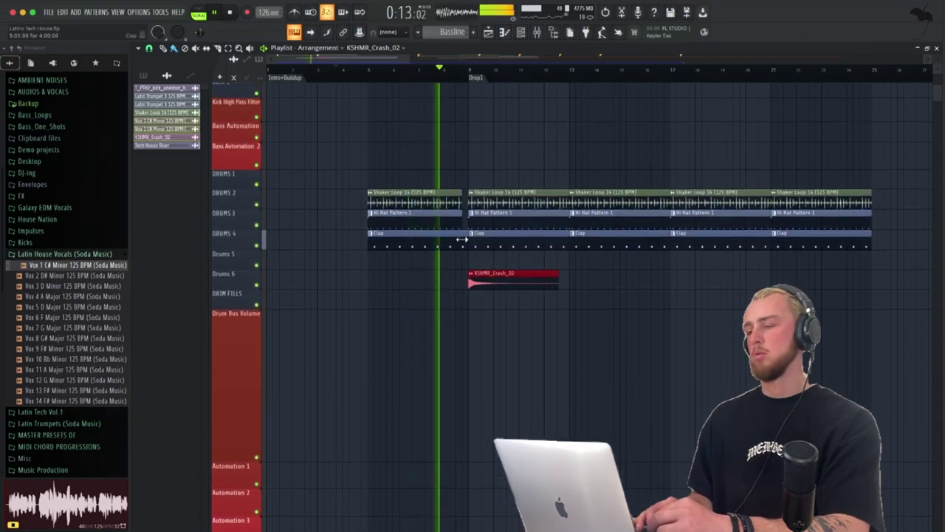
{"action": "scroll", "coordinate": [462, 239], "scroll_direction": "up", "scroll_amount": 3}
{"action": "scroll", "coordinate": [462, 238], "scroll_direction": "up", "scroll_amount": 4}
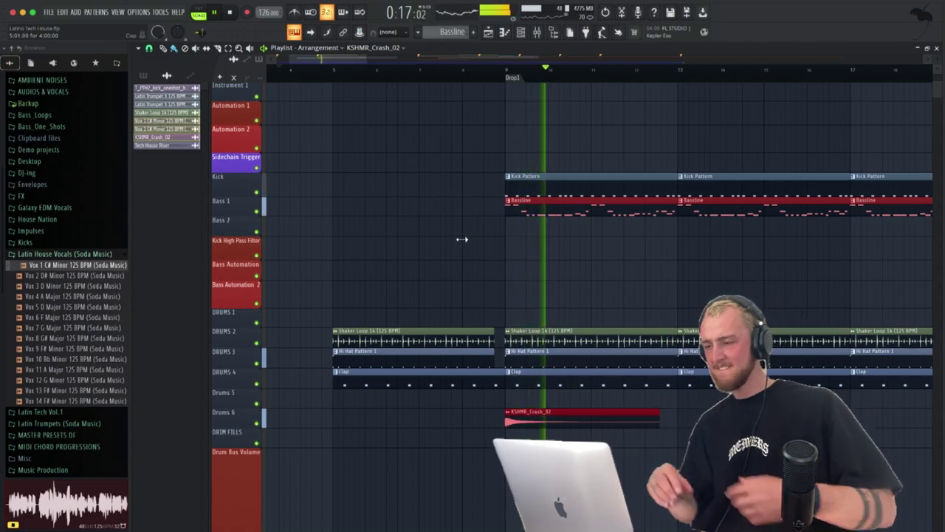
{"action": "scroll", "coordinate": [588, 279], "scroll_direction": "down", "scroll_amount": 1}
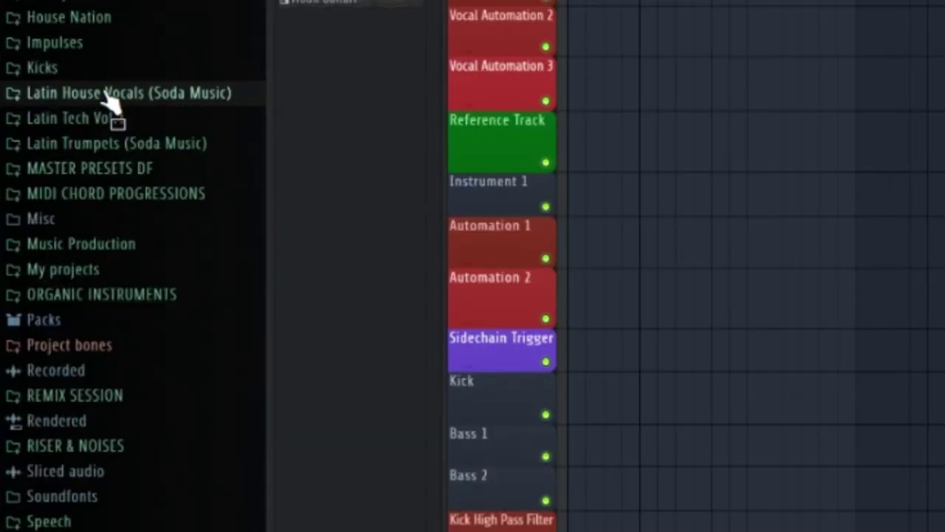
Step: Open the Perc One Shots folder inside the One Shots of Latin Tech Vol.1
{"action": "left_click", "coordinate": [77, 126]}
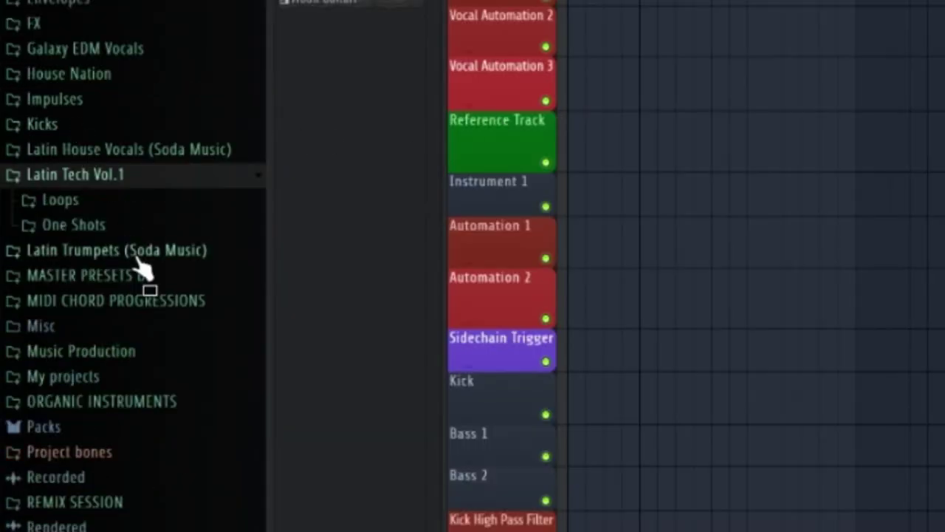
{"action": "left_click", "coordinate": [94, 235]}
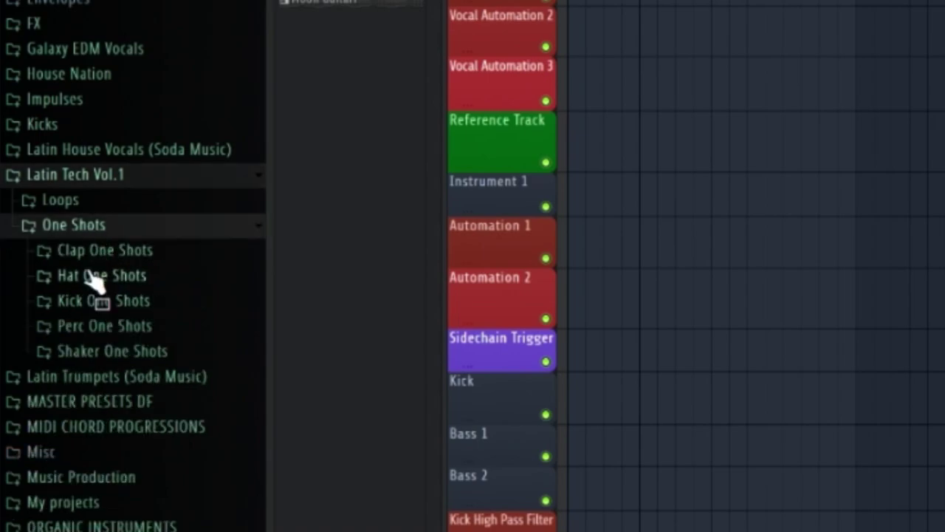
{"action": "left_click", "coordinate": [101, 327]}
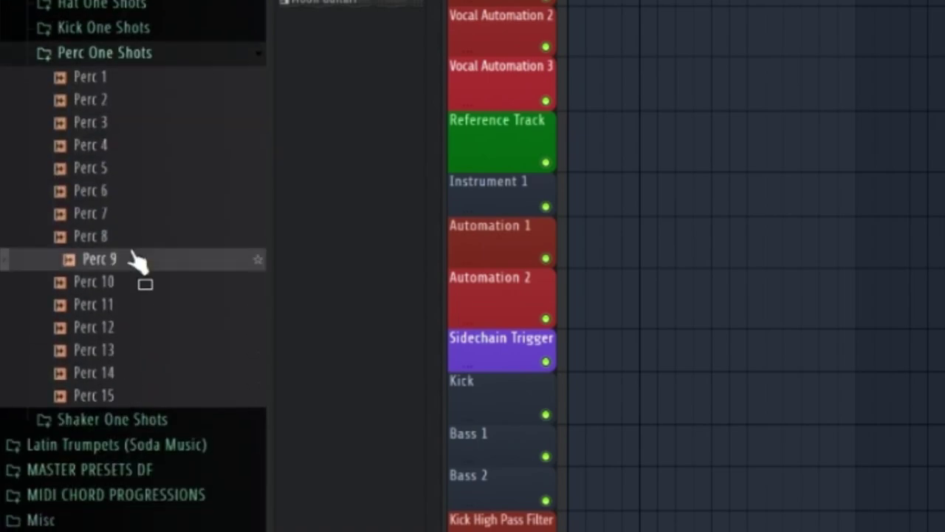
Step: Audition the percussion one-shots and load Perc 3 into a channel for the Percussion pattern
{"action": "key", "text": "Up"}
{"action": "key", "text": "Up"}
{"action": "key", "text": "Up"}
{"action": "key", "text": "Down"}
{"action": "key", "text": "Up"}
{"action": "key", "text": "Down"}
{"action": "key", "text": "Up"}
{"action": "key", "text": "Up"}
{"action": "key", "text": "Up"}
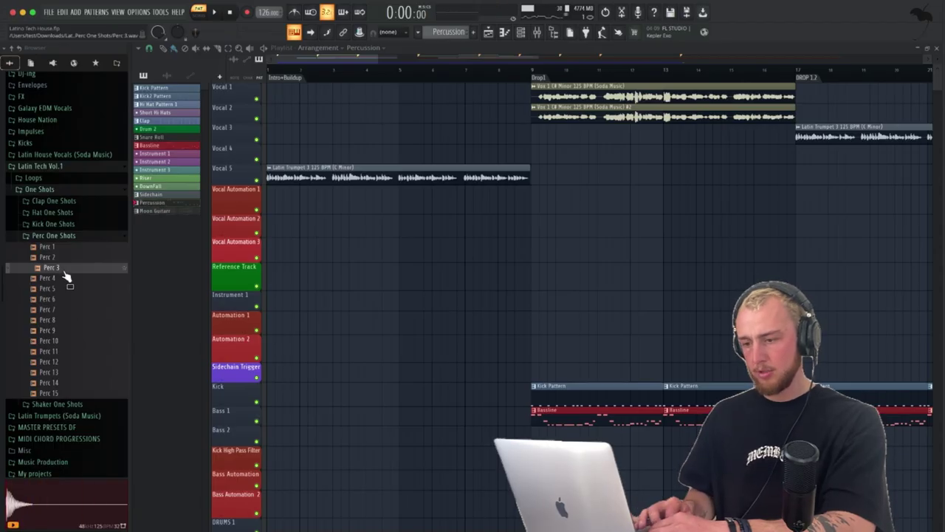
{"action": "right_click", "coordinate": [59, 267]}
{"action": "left_click", "coordinate": [115, 278]}
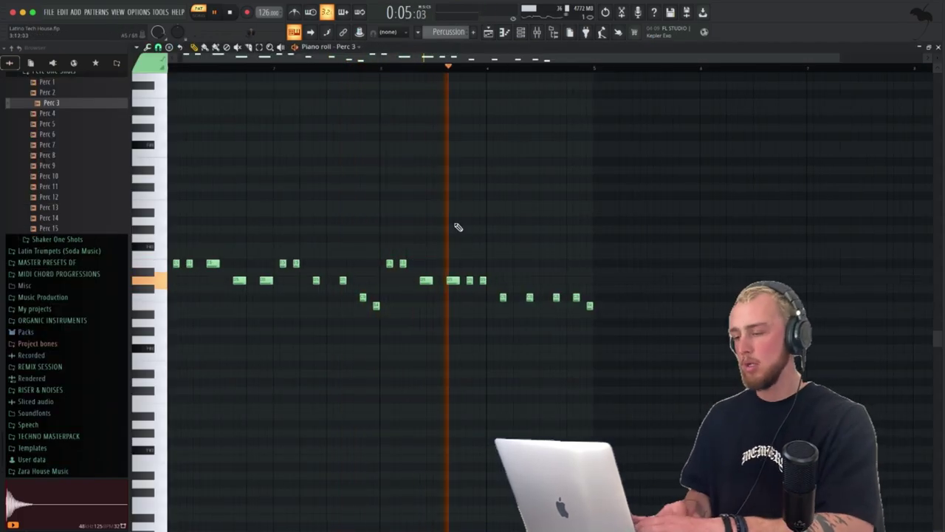
Step: Quantize all notes of the Perc 3 part with the Swing 50% template while playing the pattern
{"action": "scroll", "coordinate": [458, 226], "scroll_direction": "up", "scroll_amount": 3}
{"action": "key", "text": "space"}
{"action": "scroll", "coordinate": [385, 310], "scroll_direction": "up", "scroll_amount": 2}
{"action": "scroll", "coordinate": [477, 303], "scroll_direction": "up", "scroll_amount": 2}
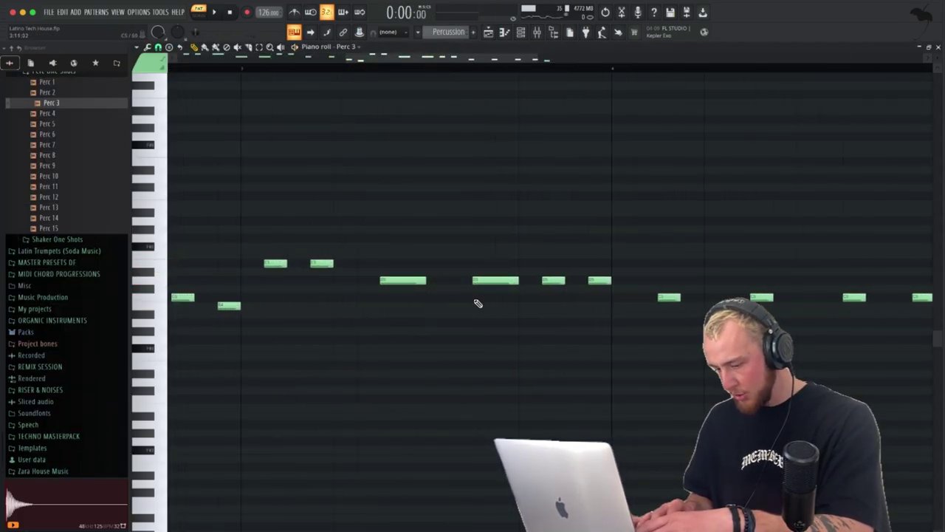
{"action": "key", "text": "ctrl+a"}
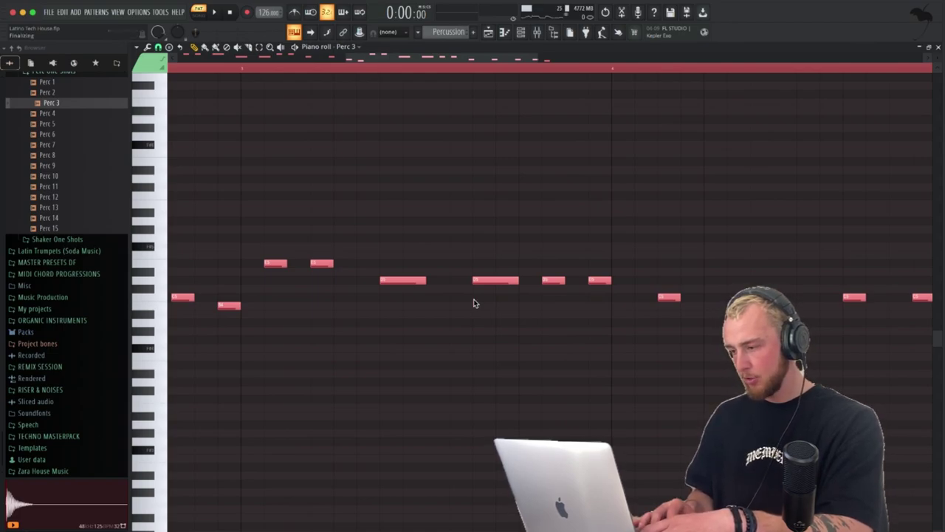
{"action": "key", "text": "alt+q"}
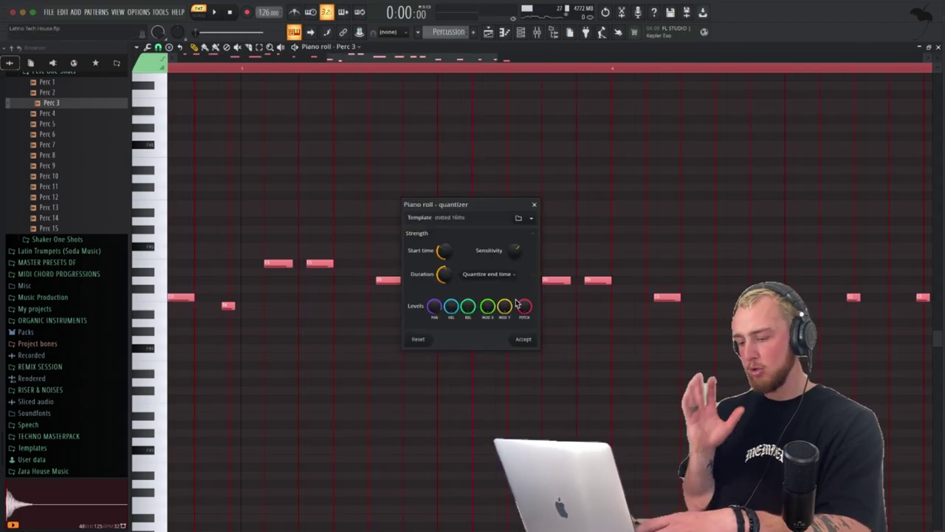
{"action": "left_click", "coordinate": [532, 219]}
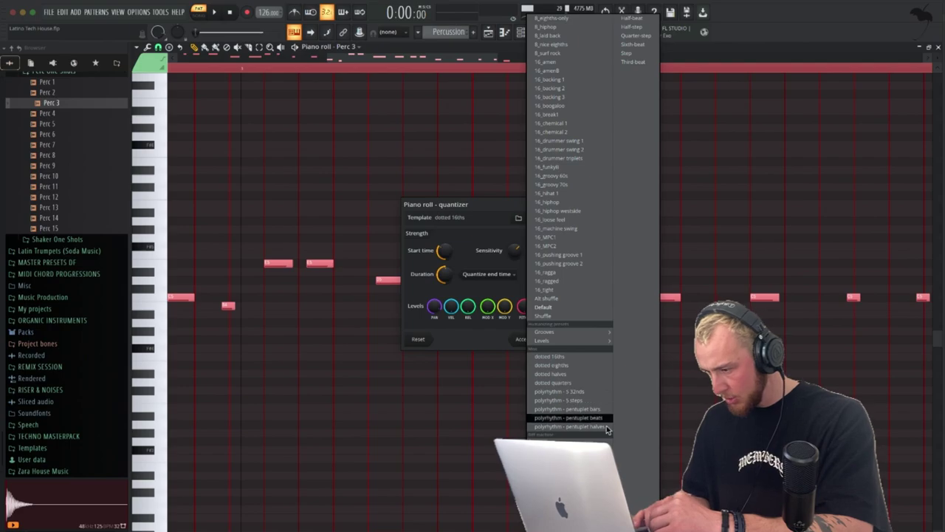
{"action": "mouse_move", "coordinate": [546, 334]}
{"action": "left_click", "coordinate": [632, 361]}
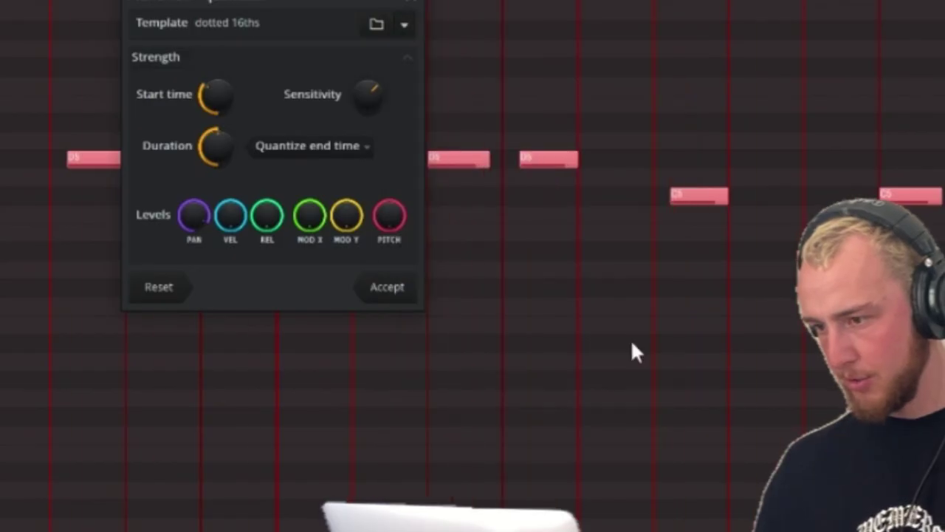
{"action": "key", "text": "space"}
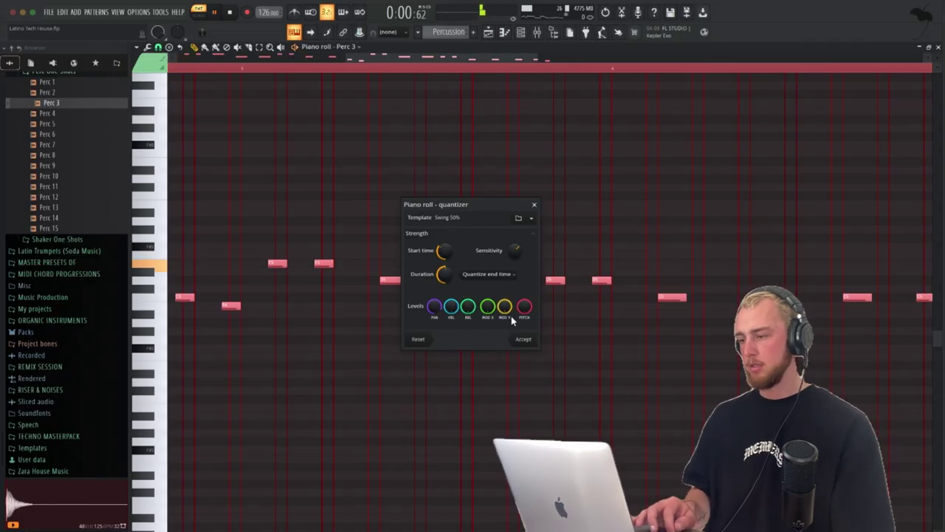
{"action": "left_click", "coordinate": [522, 339]}
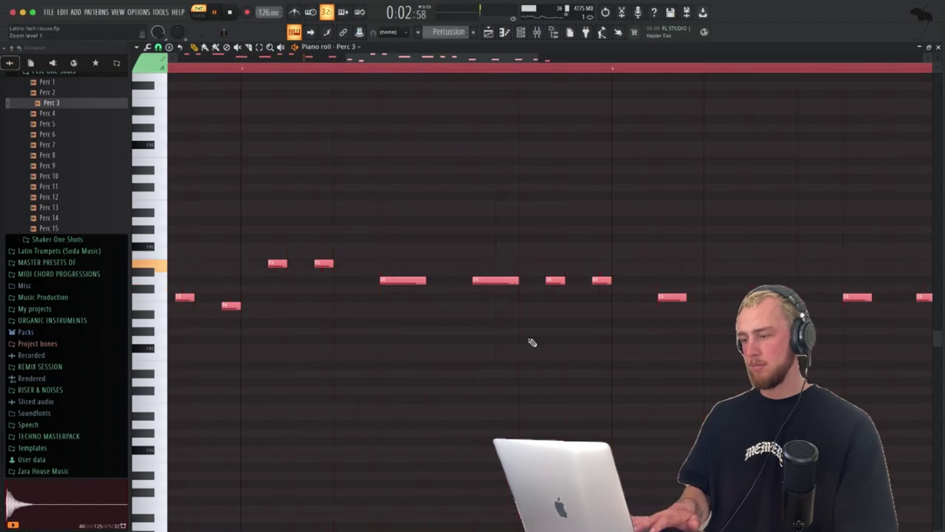
Step: Place the Percussion pattern at bar 9 on the Drums 5 track and play from just before Drop1
{"action": "left_click", "coordinate": [493, 33]}
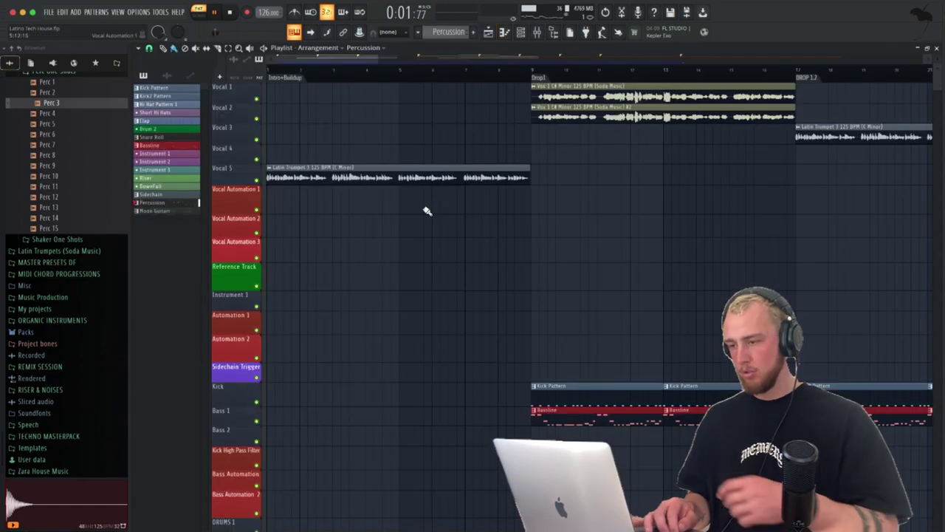
{"action": "scroll", "coordinate": [517, 284], "scroll_direction": "down", "scroll_amount": 6}
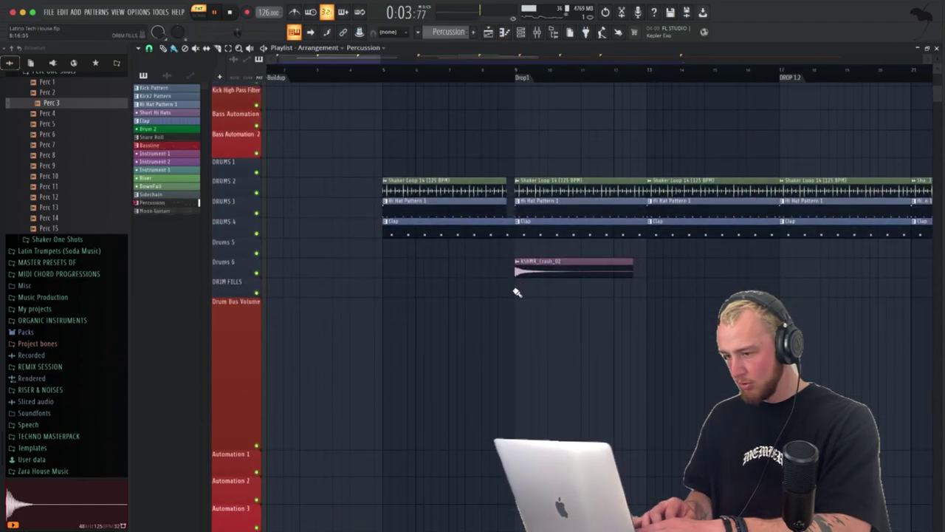
{"action": "left_click", "coordinate": [493, 77]}
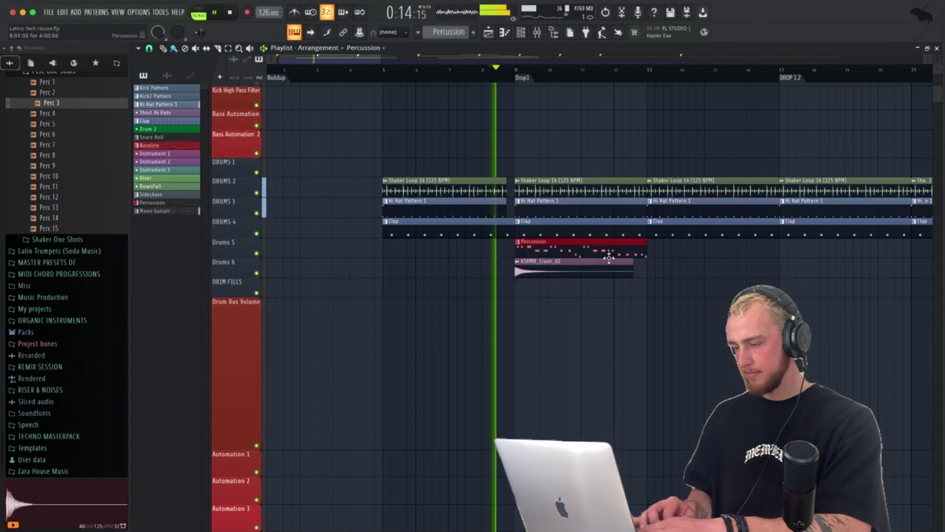
Step: Duplicate the Percussion clip three times along the Drums 5 track so it runs to bar 25
{"action": "scroll", "coordinate": [567, 245], "scroll_direction": "up", "scroll_amount": 2}
{"action": "scroll", "coordinate": [567, 245], "scroll_direction": "down", "scroll_amount": 2}
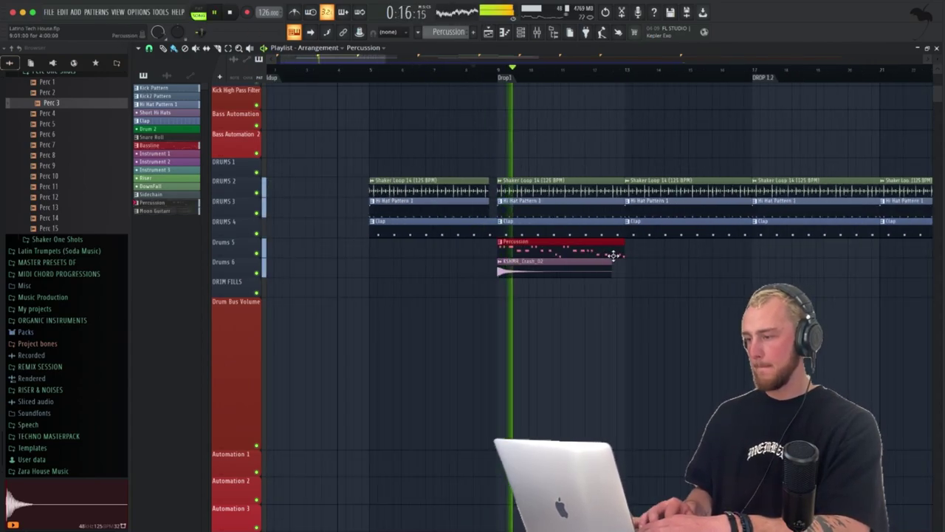
{"action": "key", "text": "ctrl+b"}
{"action": "key", "text": "ctrl+b"}
{"action": "key", "text": "ctrl+b"}
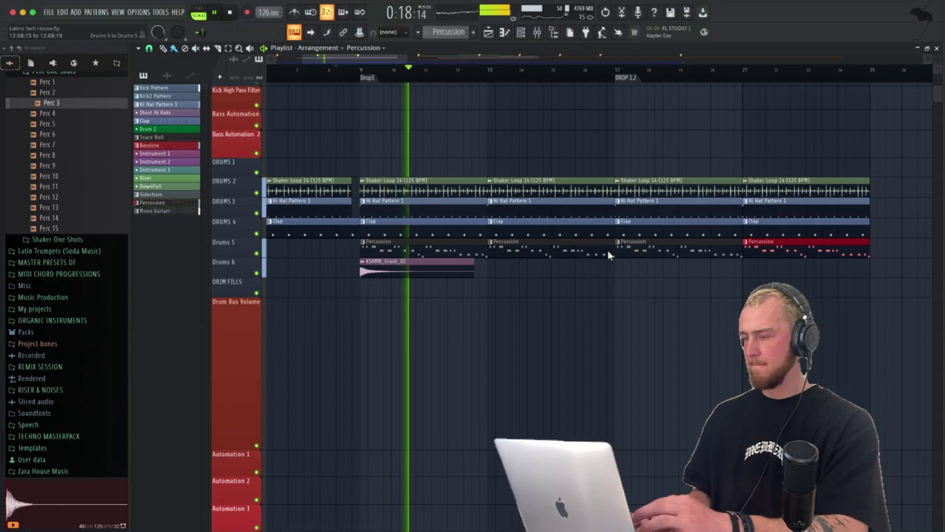
Step: Play Drop1 with the percussion and review the vocal, trumpet, kick and bass clips up to DROP 1.2
{"action": "scroll", "coordinate": [608, 254], "scroll_direction": "up", "scroll_amount": 6}
{"action": "scroll", "coordinate": [608, 254], "scroll_direction": "left", "scroll_amount": 2}
{"action": "scroll", "coordinate": [608, 255], "scroll_direction": "up", "scroll_amount": 2}
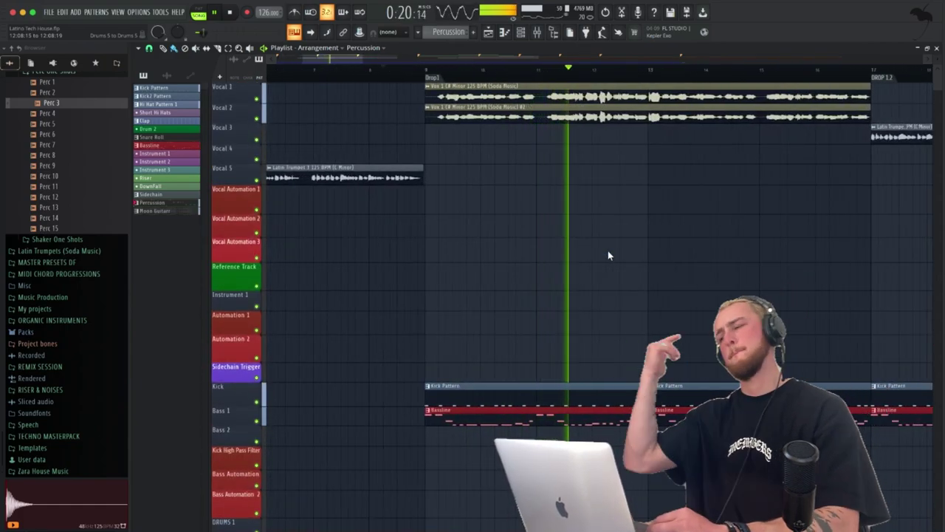
{"action": "scroll", "coordinate": [732, 259], "scroll_direction": "down", "scroll_amount": 2}
{"action": "scroll", "coordinate": [733, 259], "scroll_direction": "down", "scroll_amount": 1}
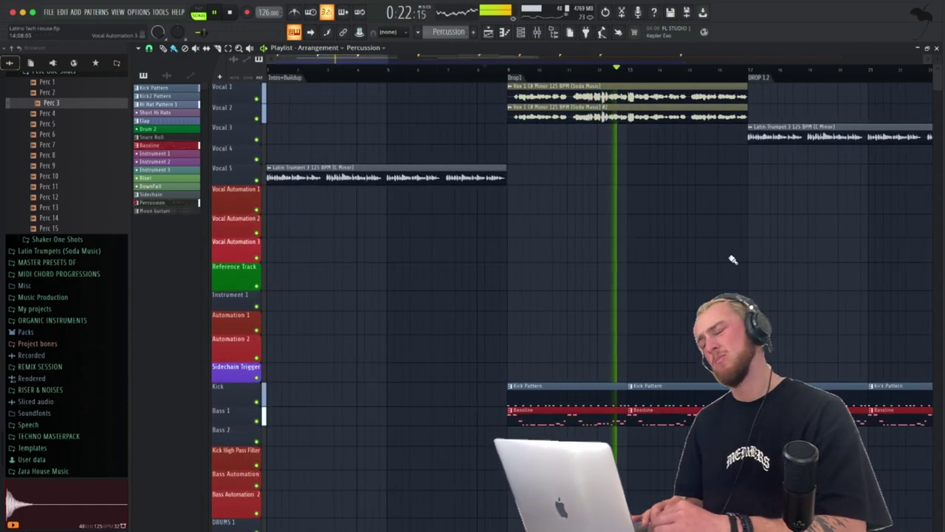
{"action": "scroll", "coordinate": [733, 259], "scroll_direction": "right", "scroll_amount": 2}
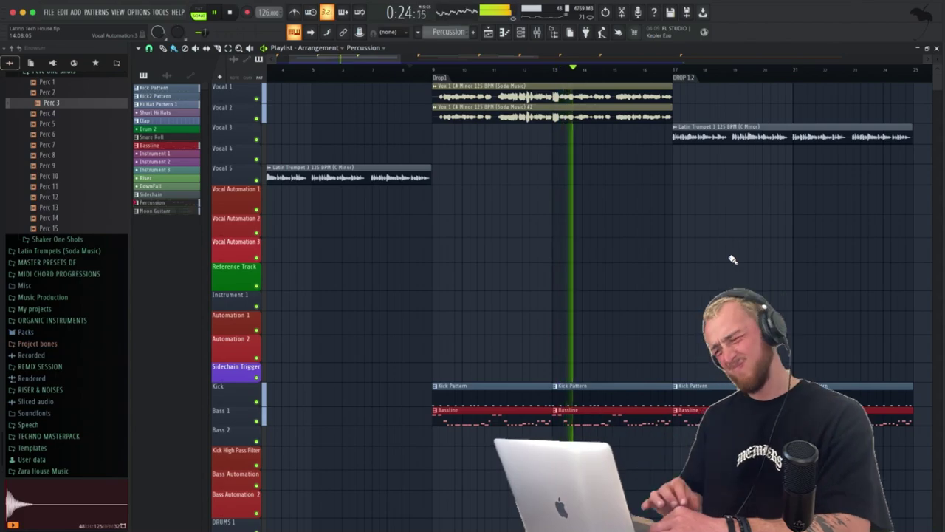
{"action": "scroll", "coordinate": [763, 262], "scroll_direction": "down", "scroll_amount": 2}
{"action": "scroll", "coordinate": [765, 261], "scroll_direction": "right", "scroll_amount": 3}
{"action": "scroll", "coordinate": [764, 261], "scroll_direction": "down", "scroll_amount": 2}
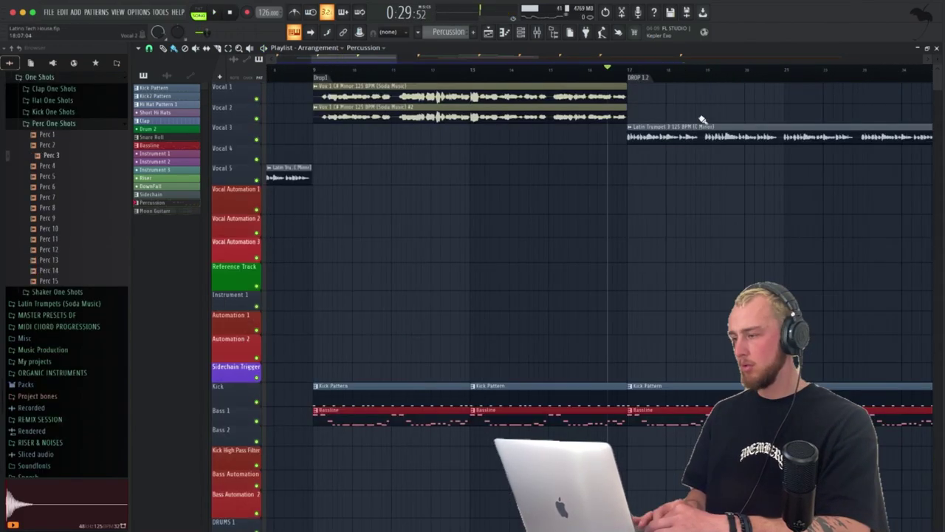
Step: Layer a copy of the DROP 1.2 Latin Trumpet 3 clip on the Vocal 4 track and make it unique
{"action": "scroll", "coordinate": [749, 142], "scroll_direction": "right", "scroll_amount": 1}
{"action": "left_click", "coordinate": [629, 131]}
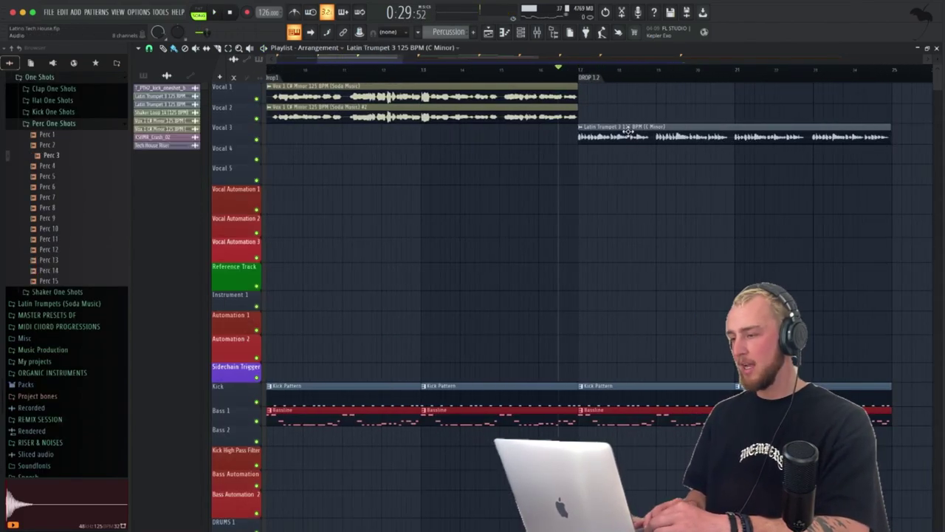
{"action": "scroll", "coordinate": [636, 153], "scroll_direction": "up", "scroll_amount": 3}
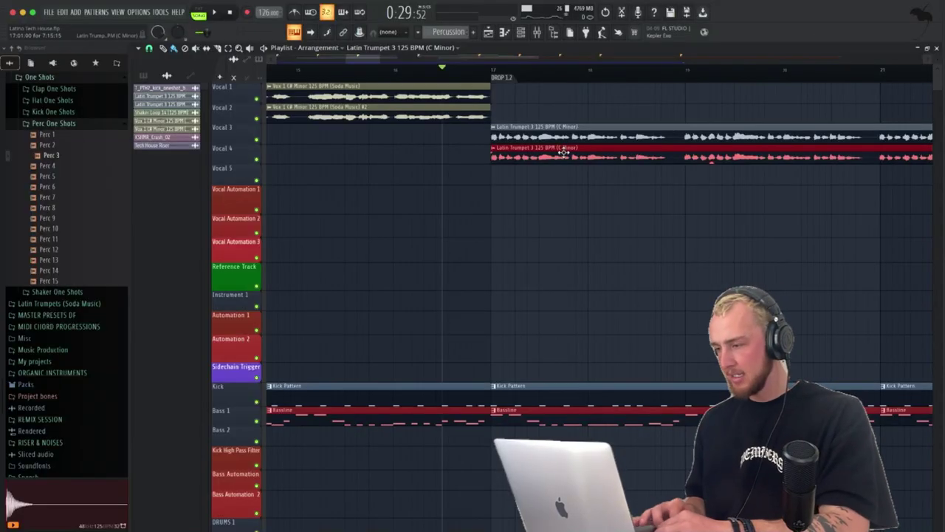
{"action": "scroll", "coordinate": [563, 151], "scroll_direction": "up", "scroll_amount": 3}
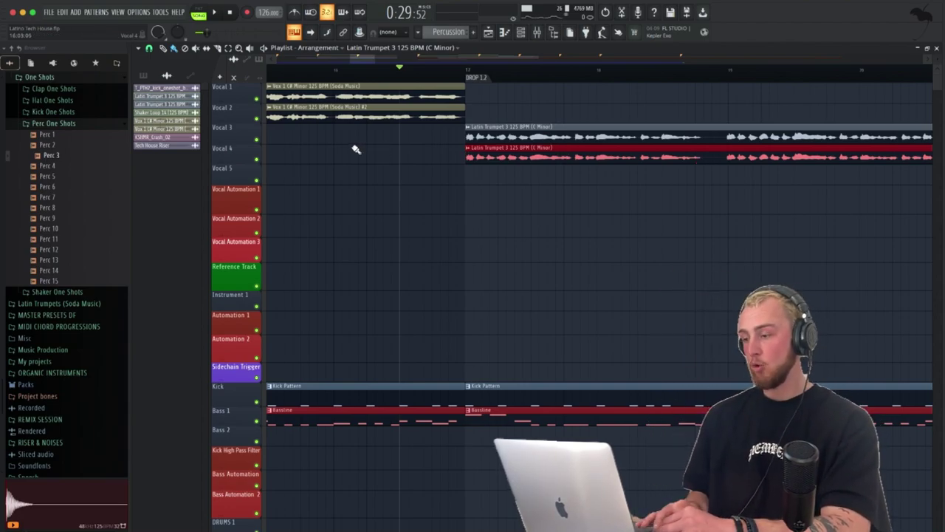
{"action": "scroll", "coordinate": [398, 153], "scroll_direction": "down", "scroll_amount": 2}
{"action": "right_click", "coordinate": [442, 156]}
{"action": "left_click", "coordinate": [355, 158]}
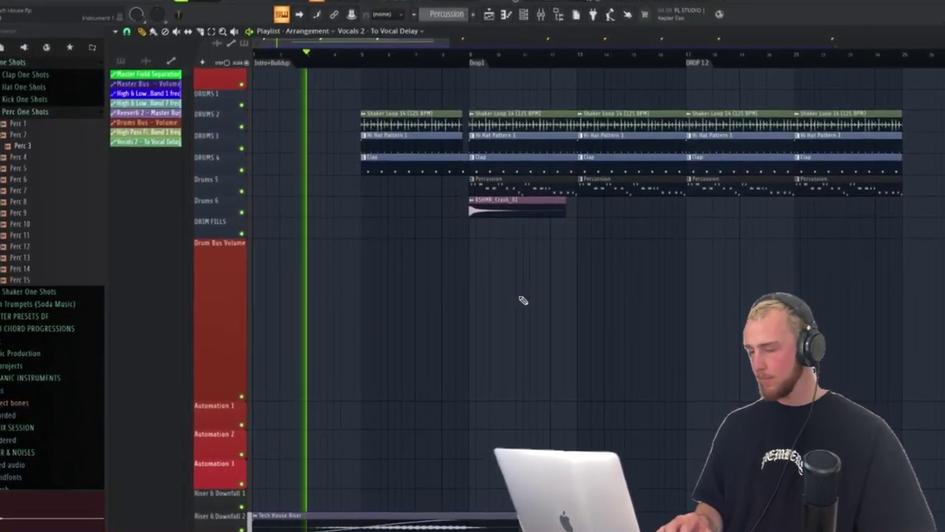
Step: Play the arrangement from the intro into DROP 1.2 and review the clips and vocal delay automation across all tracks
{"action": "scroll", "coordinate": [523, 300], "scroll_direction": "up", "scroll_amount": 5}
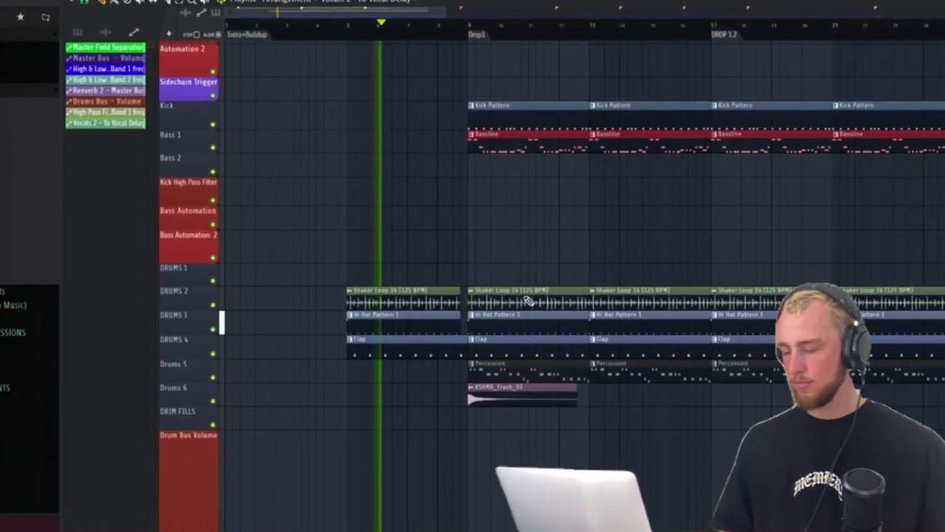
{"action": "scroll", "coordinate": [525, 297], "scroll_direction": "up", "scroll_amount": 4}
{"action": "scroll", "coordinate": [526, 297], "scroll_direction": "up", "scroll_amount": 2}
{"action": "scroll", "coordinate": [528, 298], "scroll_direction": "down", "scroll_amount": 8}
{"action": "scroll", "coordinate": [527, 297], "scroll_direction": "left", "scroll_amount": 3}
{"action": "scroll", "coordinate": [527, 298], "scroll_direction": "down", "scroll_amount": 1}
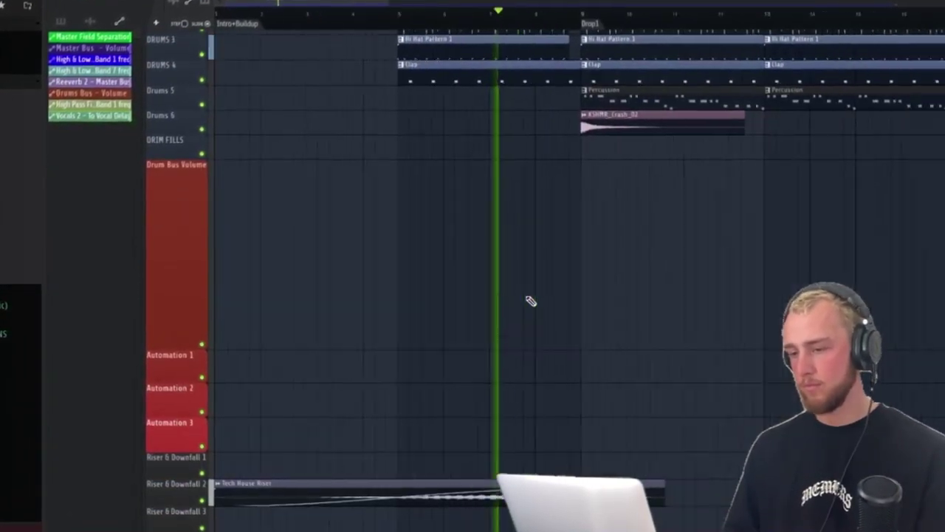
{"action": "scroll", "coordinate": [530, 301], "scroll_direction": "up", "scroll_amount": 10}
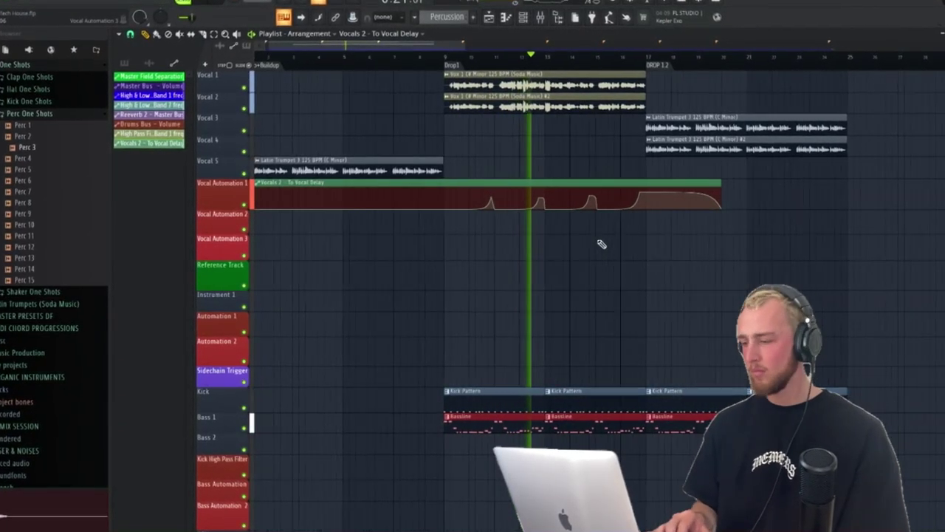
{"action": "scroll", "coordinate": [602, 244], "scroll_direction": "up", "scroll_amount": 3}
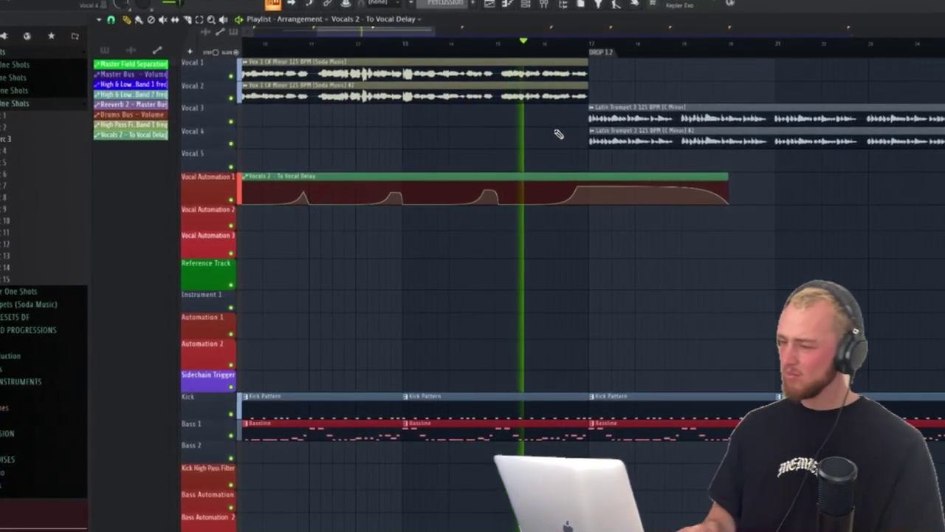
{"action": "scroll", "coordinate": [610, 245], "scroll_direction": "down", "scroll_amount": 3, "text": "ctrl"}
{"action": "scroll", "coordinate": [612, 245], "scroll_direction": "down", "scroll_amount": 4}
{"action": "scroll", "coordinate": [612, 245], "scroll_direction": "up", "scroll_amount": 3}
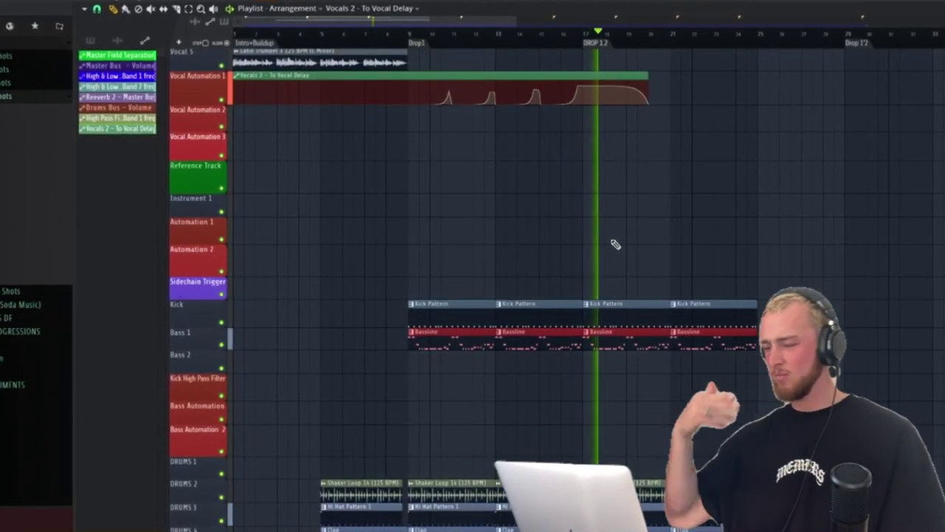
{"action": "scroll", "coordinate": [616, 243], "scroll_direction": "down", "scroll_amount": 5}
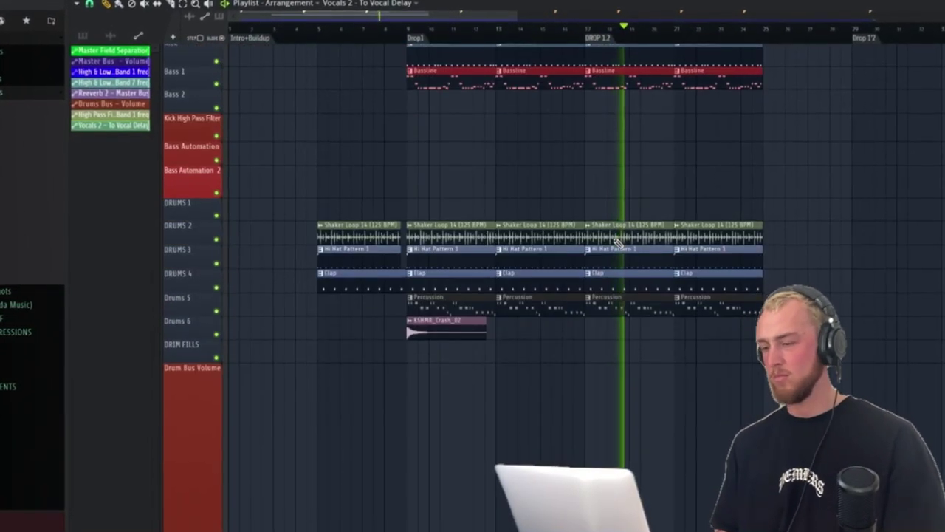
{"action": "scroll", "coordinate": [545, 273], "scroll_direction": "down", "scroll_amount": 3}
{"action": "scroll", "coordinate": [546, 273], "scroll_direction": "down", "scroll_amount": 5}
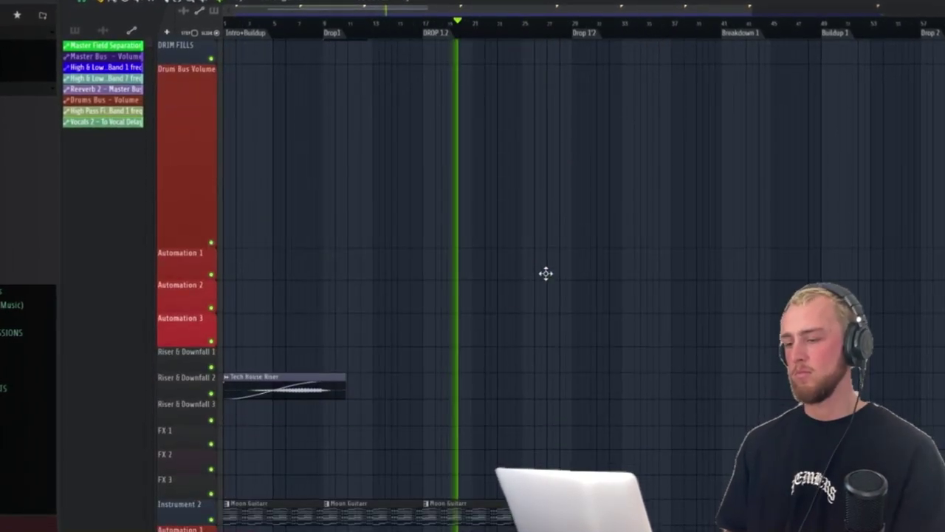
{"action": "left_click", "coordinate": [391, 338]}
{"action": "scroll", "coordinate": [391, 339], "scroll_direction": "up", "scroll_amount": 2, "text": "ctrl"}
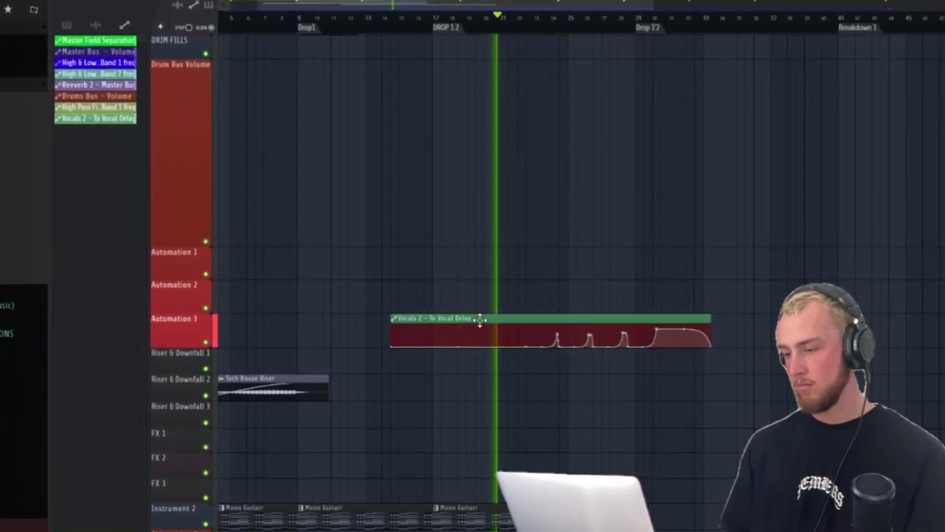
{"action": "right_click", "coordinate": [470, 324]}
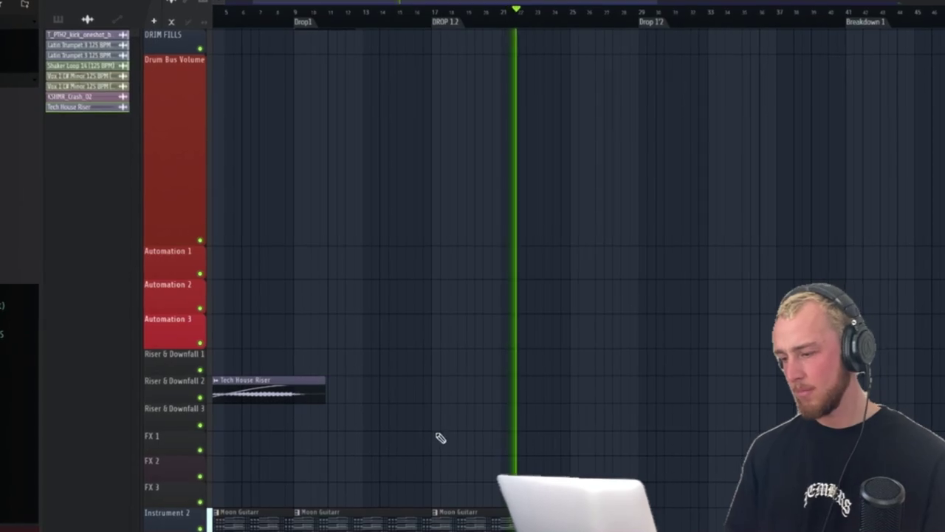
Step: Place a Tech House Riser clip at bar 17 on the FX 1 track and keep listening through DROP 1.2
{"action": "scroll", "coordinate": [565, 440], "scroll_direction": "up", "scroll_amount": 2}
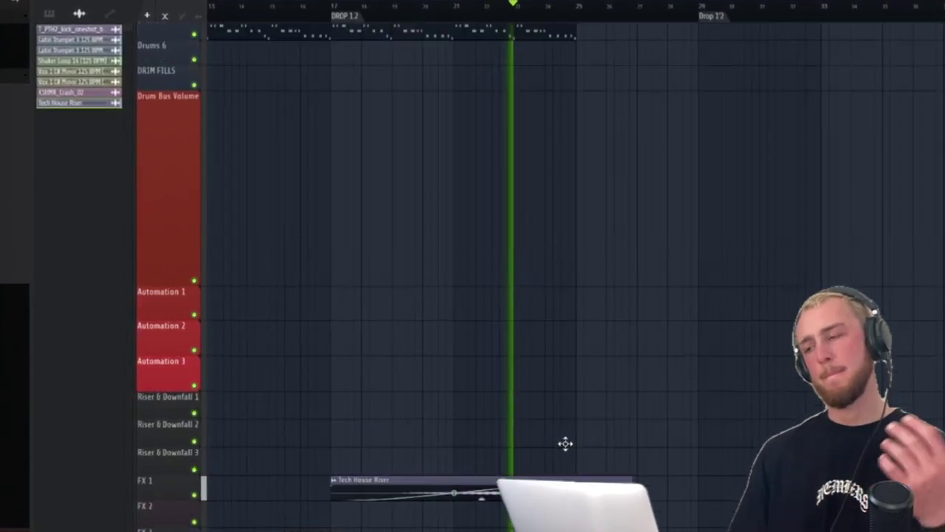
{"action": "scroll", "coordinate": [565, 444], "scroll_direction": "up", "scroll_amount": 8}
{"action": "scroll", "coordinate": [610, 306], "scroll_direction": "up", "scroll_amount": 2}
{"action": "scroll", "coordinate": [610, 306], "scroll_direction": "left", "scroll_amount": 3}
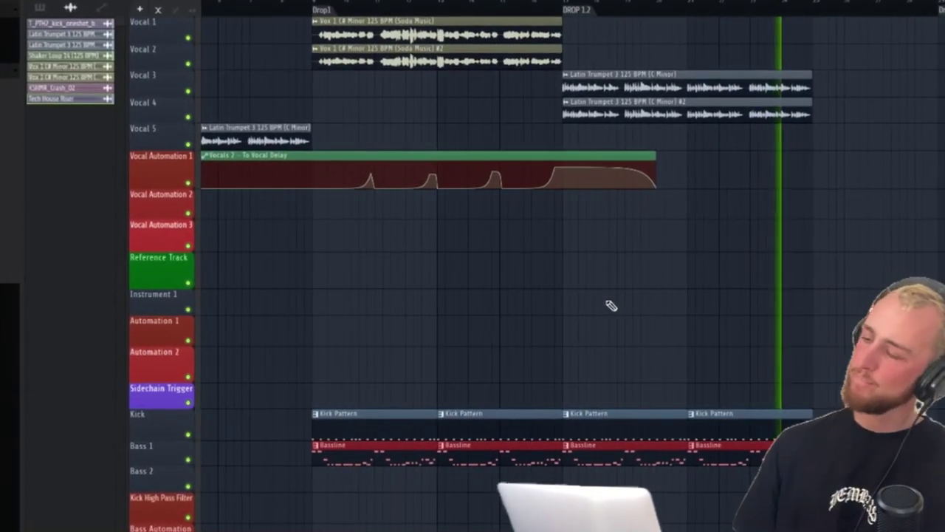